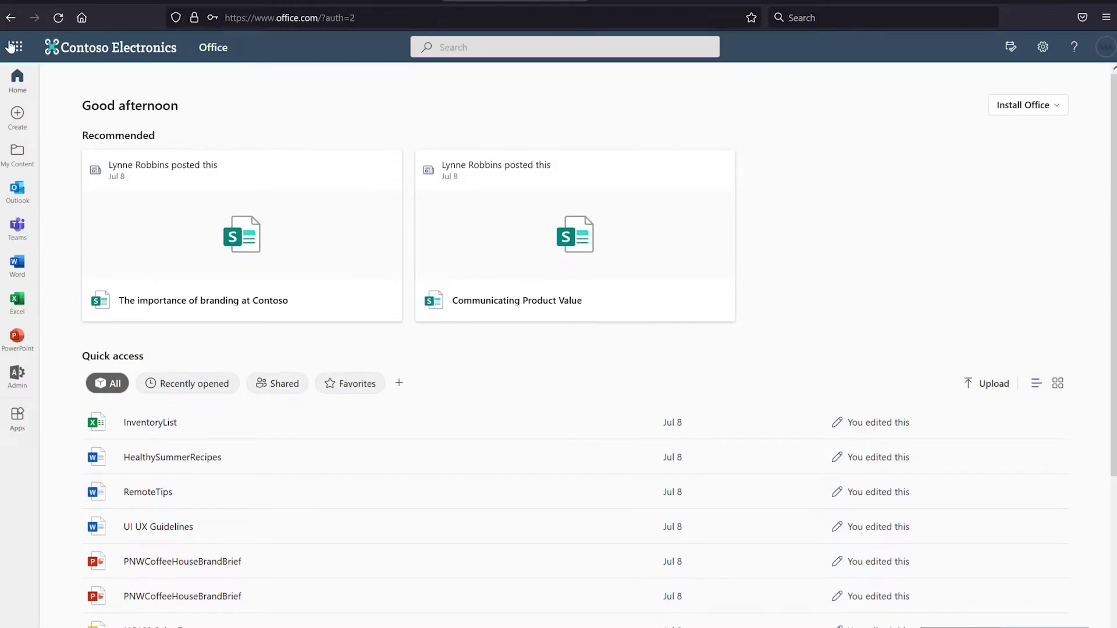
Open the Office.com app launcher to list the Microsoft 365 apps
click(11, 47)
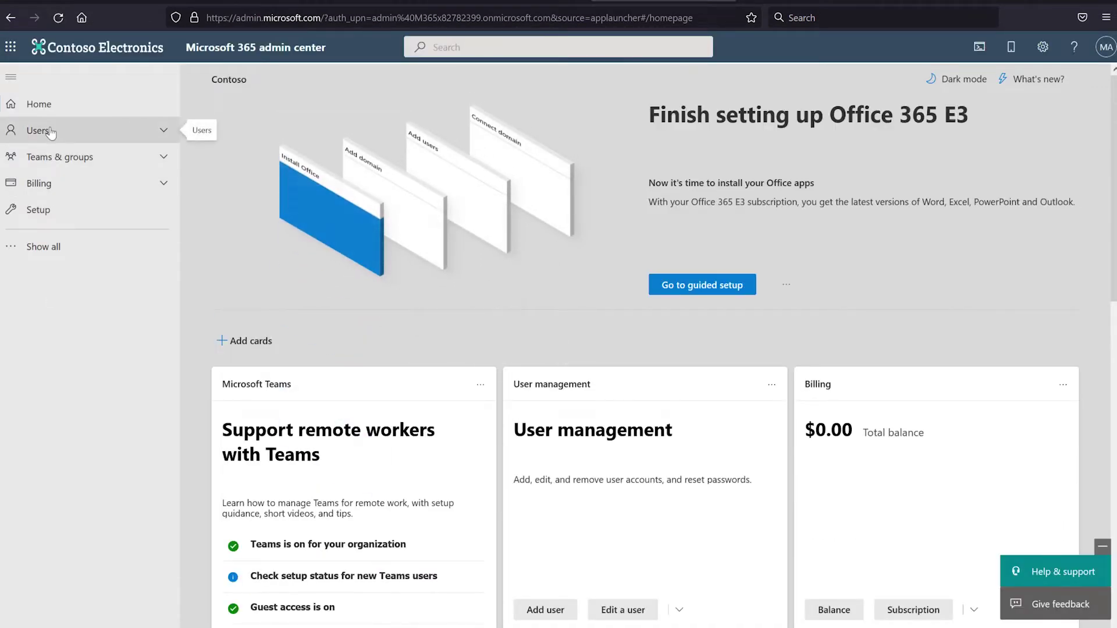
Select the third user in Active users and expand the full list of admin centers
click(50, 131)
click(58, 157)
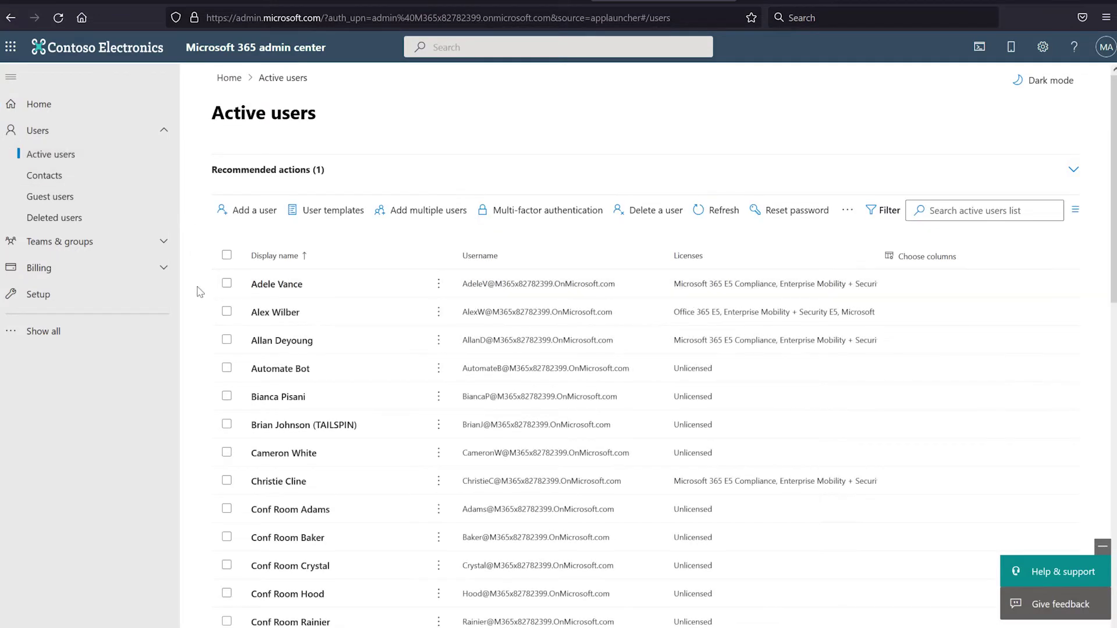
click(227, 342)
click(226, 341)
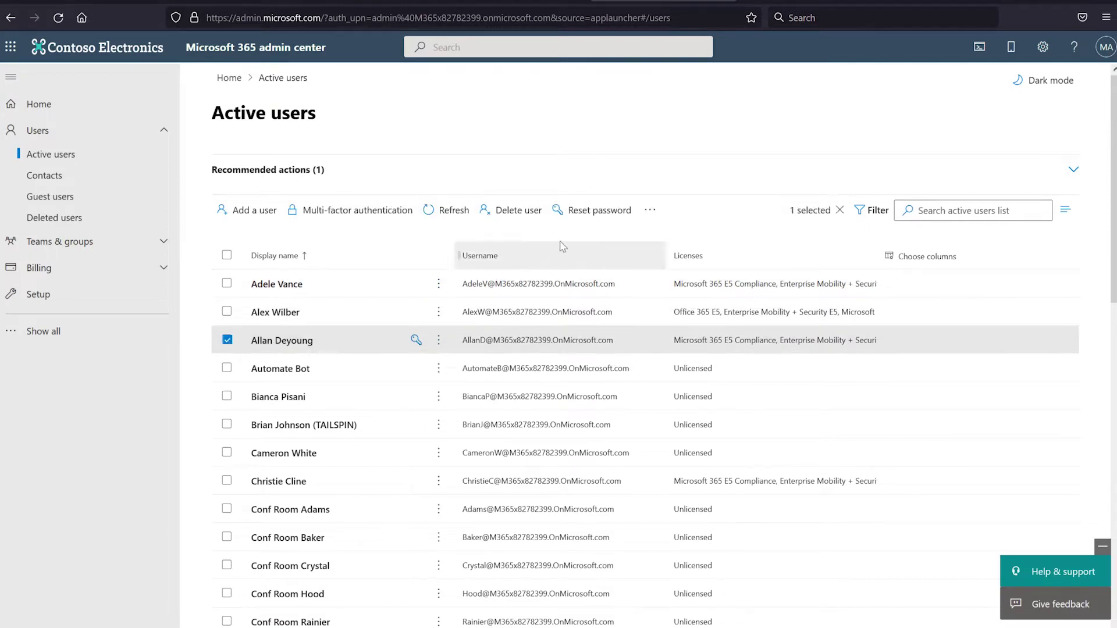
click(43, 331)
scroll(66, 459, down, 1)
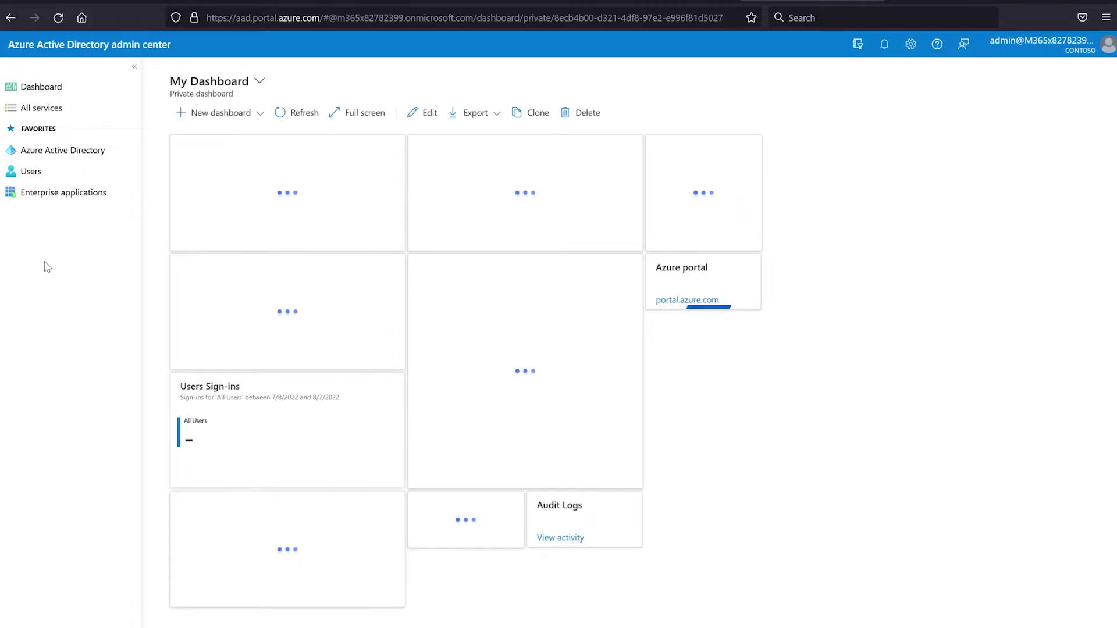
Delete the third user from All users in Azure AD, then go to Deleted users
click(28, 172)
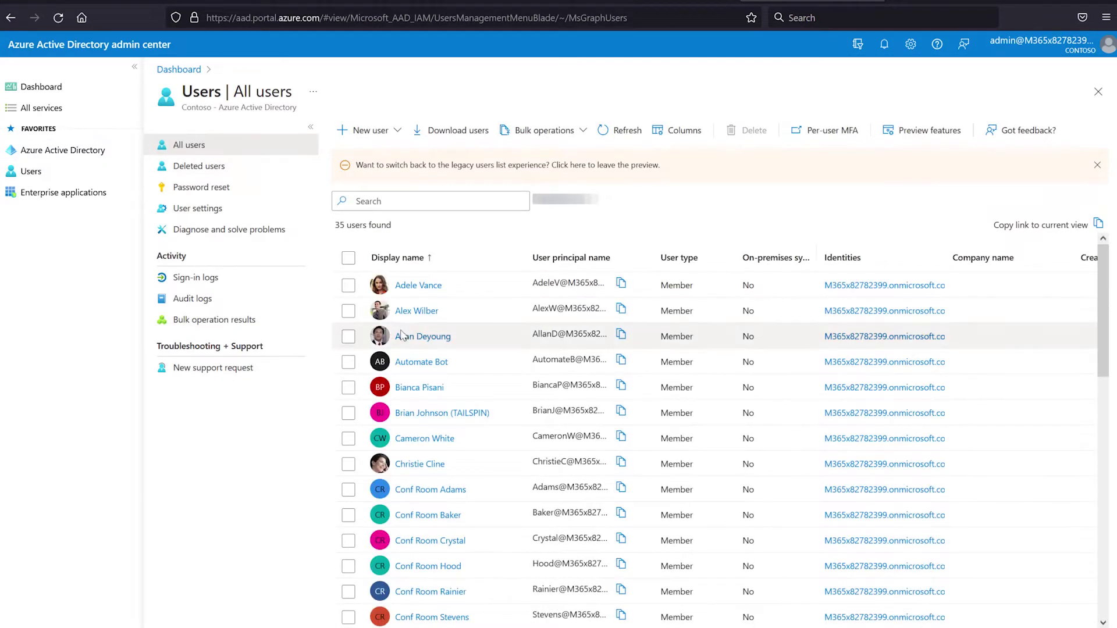
click(348, 338)
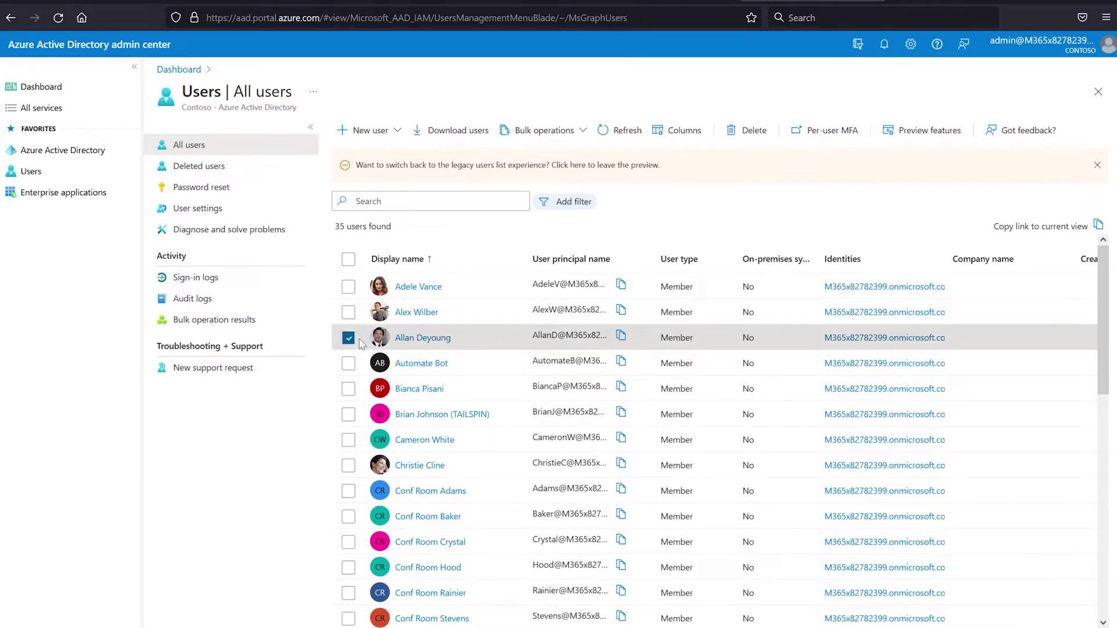
click(738, 135)
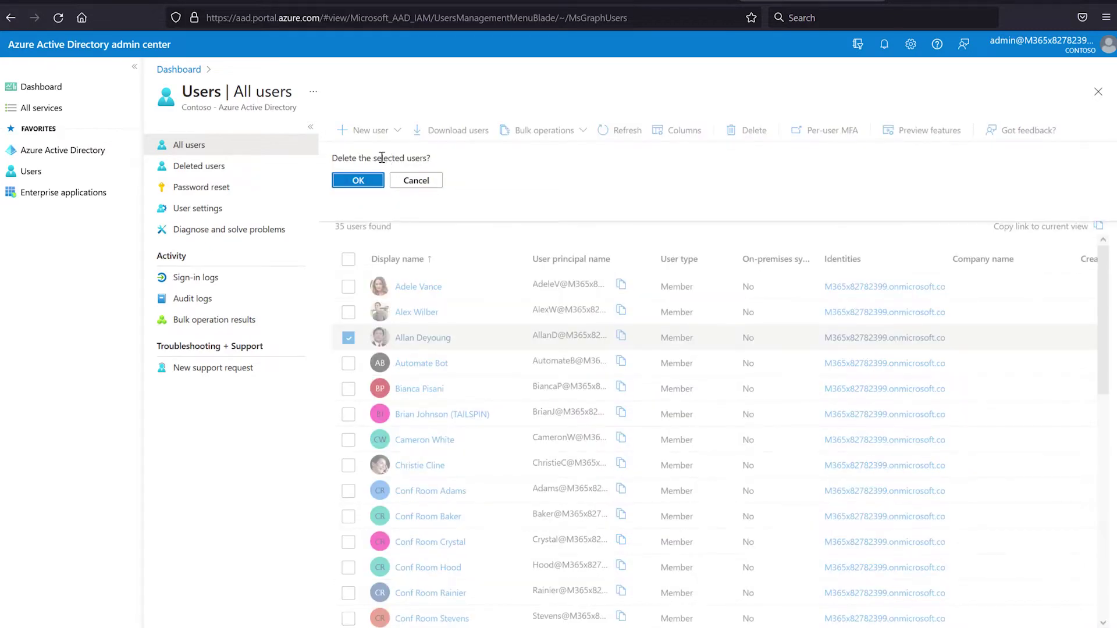
click(363, 184)
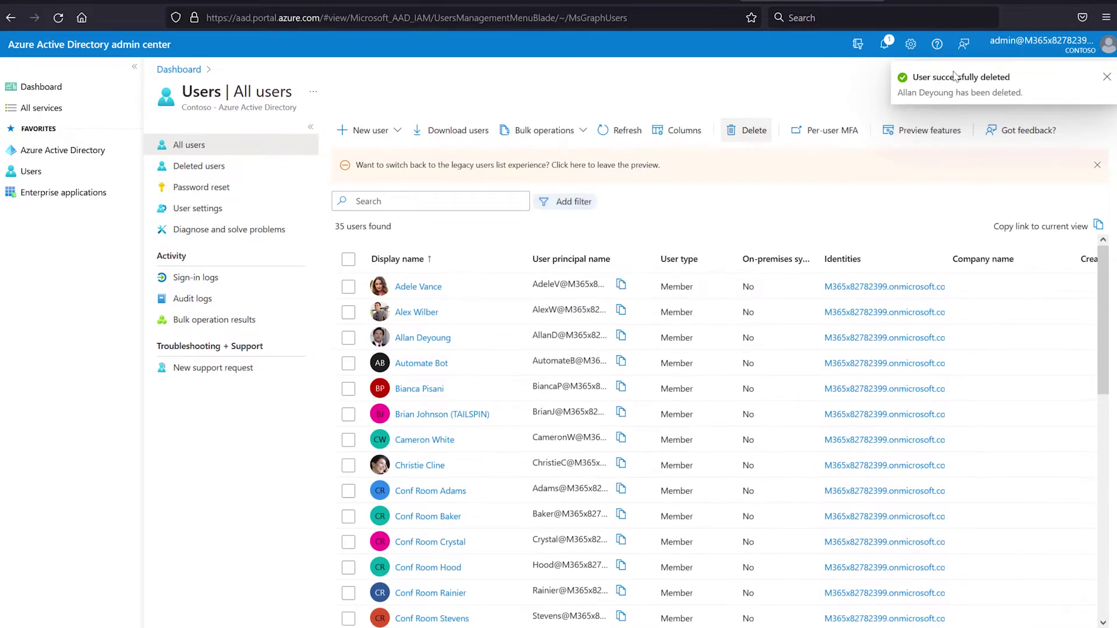
click(1107, 78)
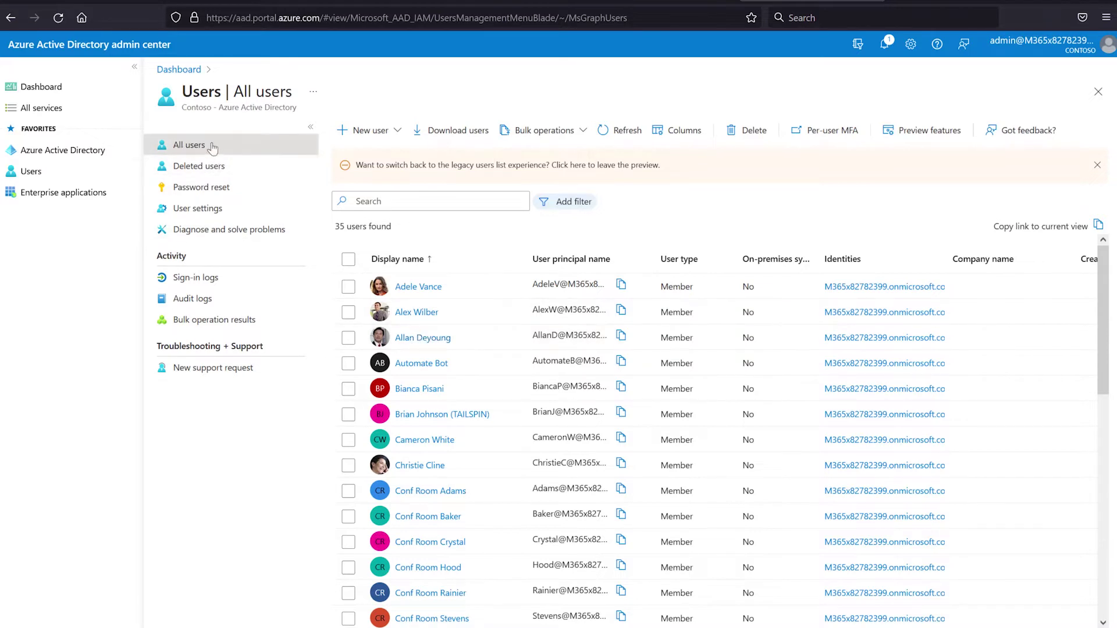
click(206, 169)
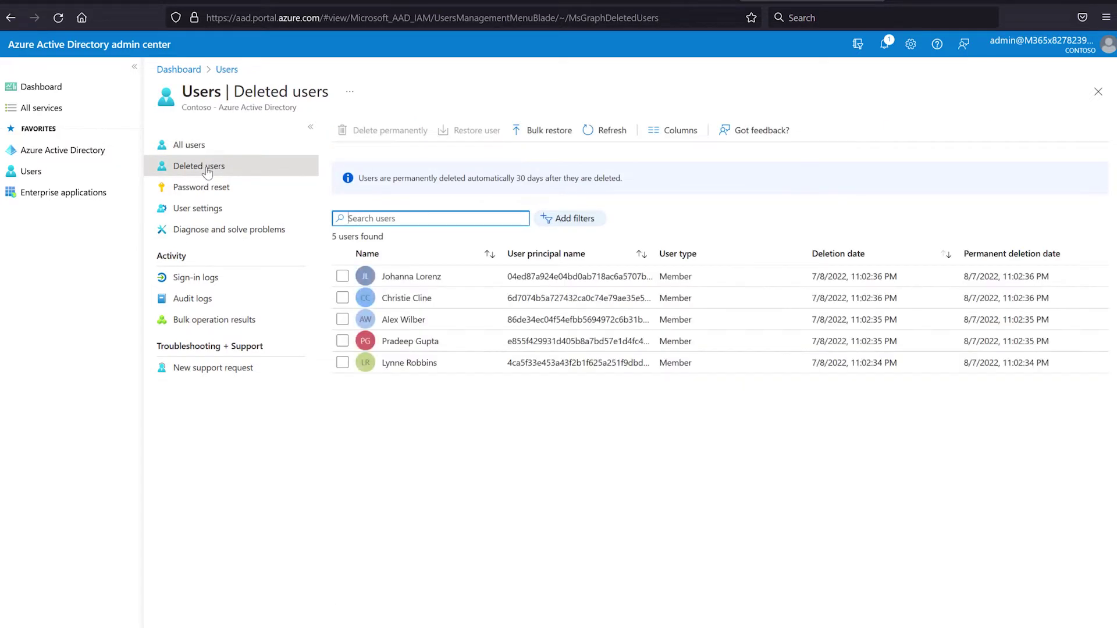
Refresh Deleted users to show 6 accounts and select the newly deleted user
click(620, 130)
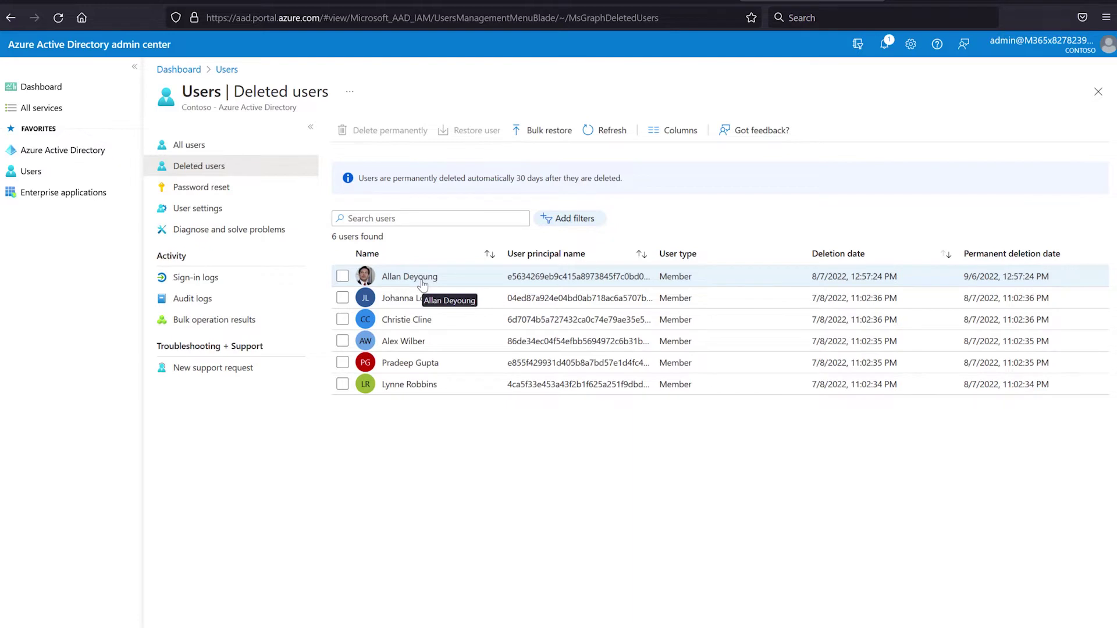
click(343, 276)
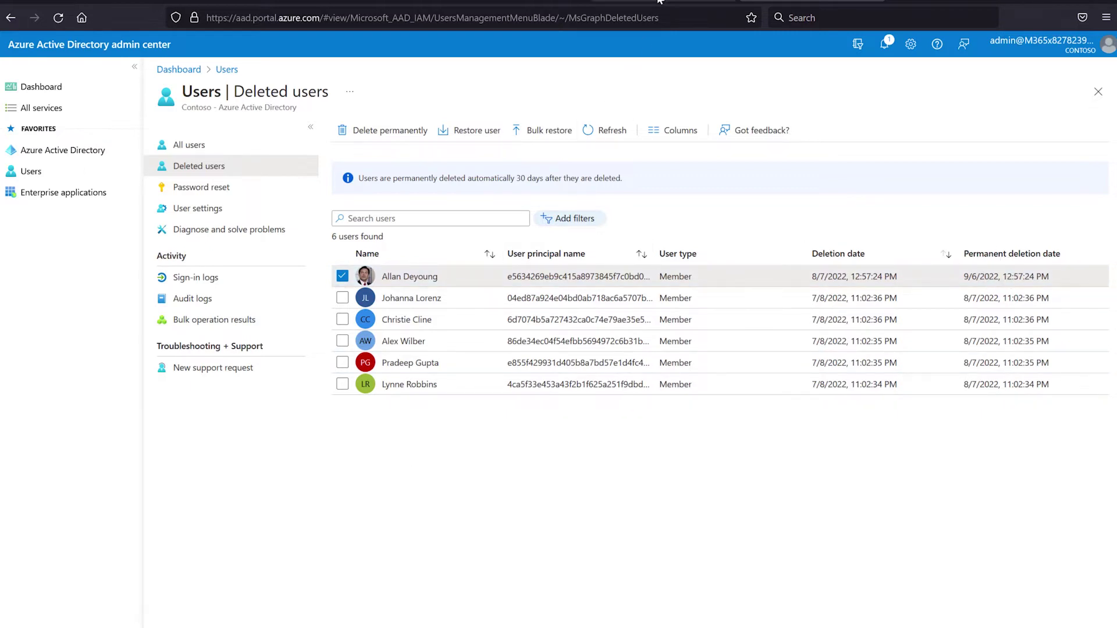
In Microsoft 365 admin center, refresh Active users and confirm the account is among six Deleted users
click(624, 4)
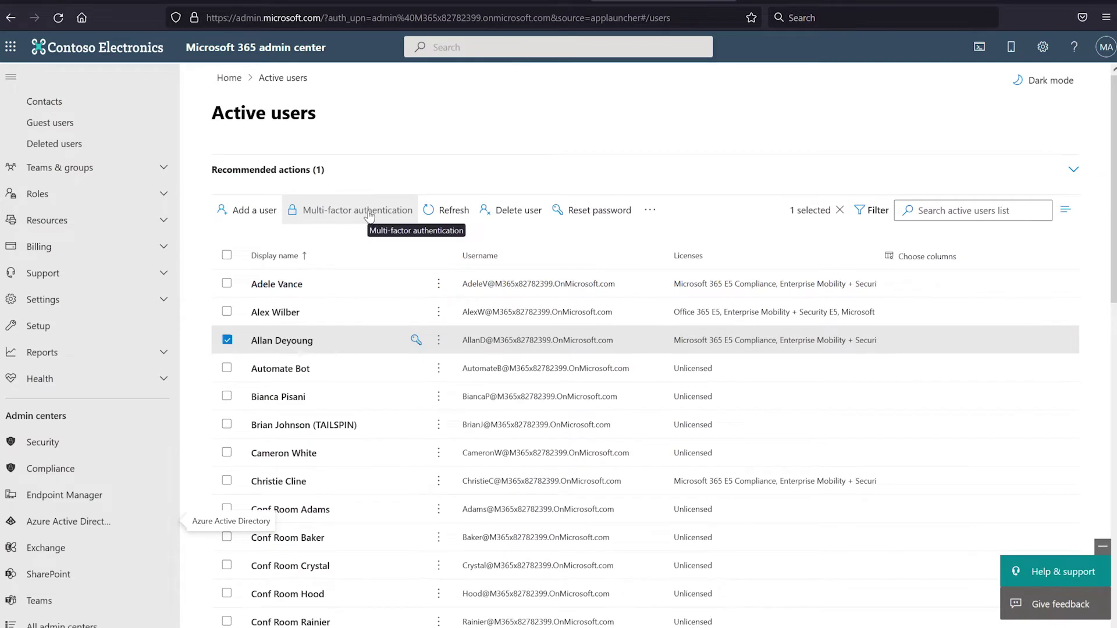
click(430, 212)
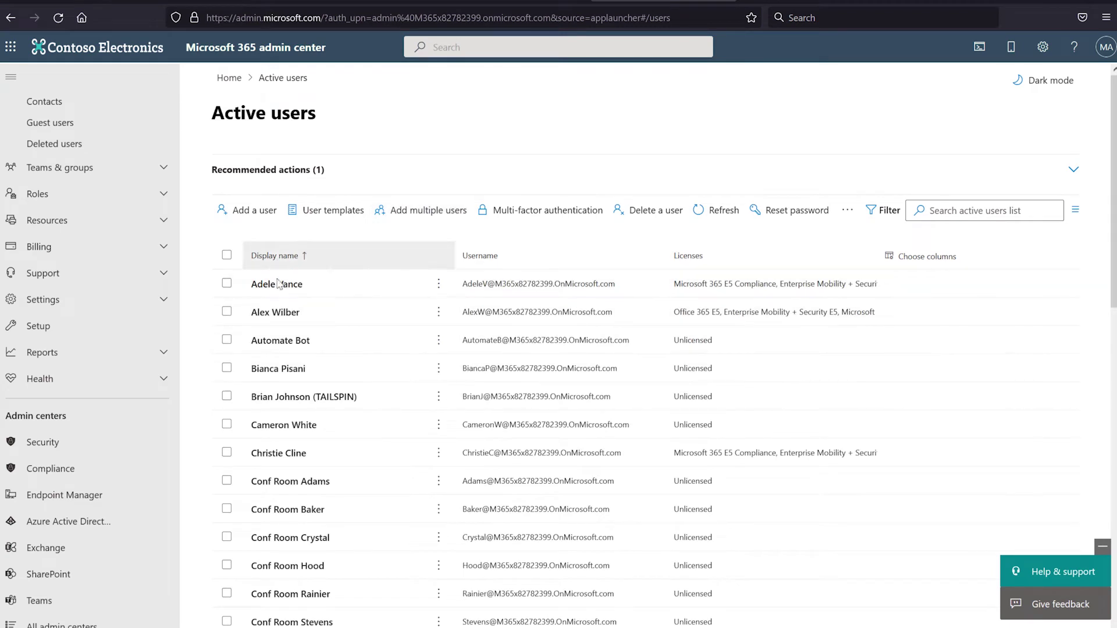
scroll(38, 256, up, 2)
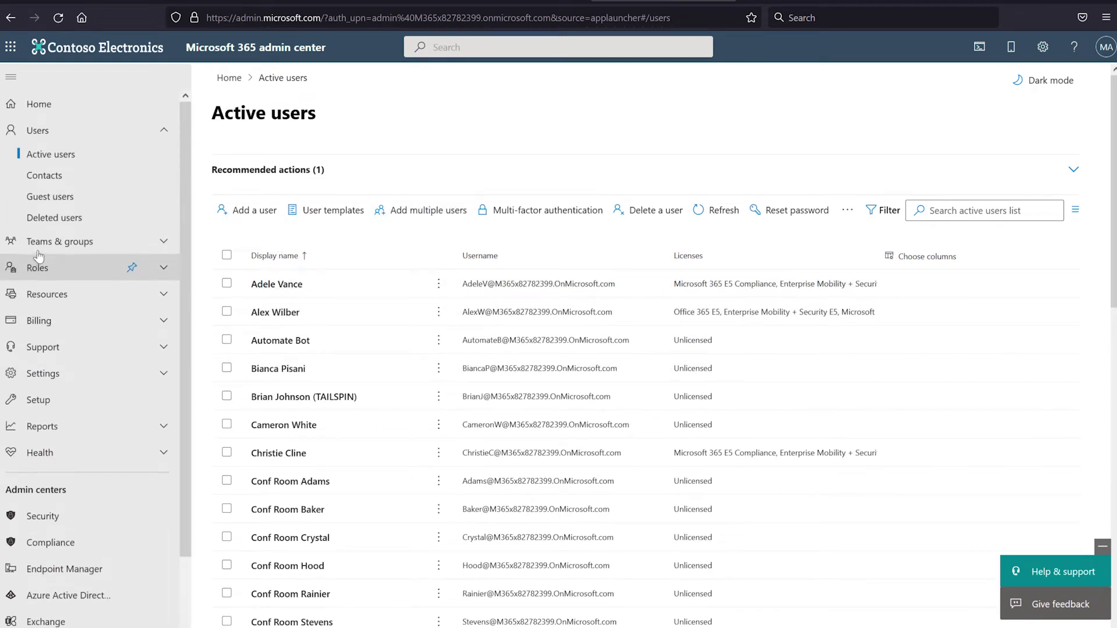
click(53, 224)
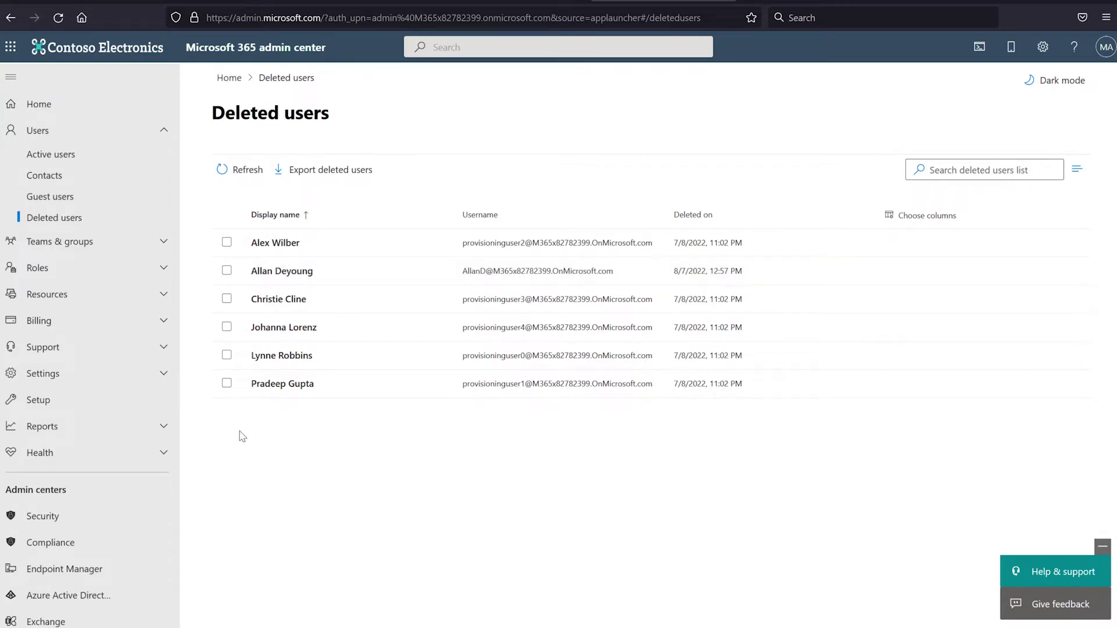
click(228, 274)
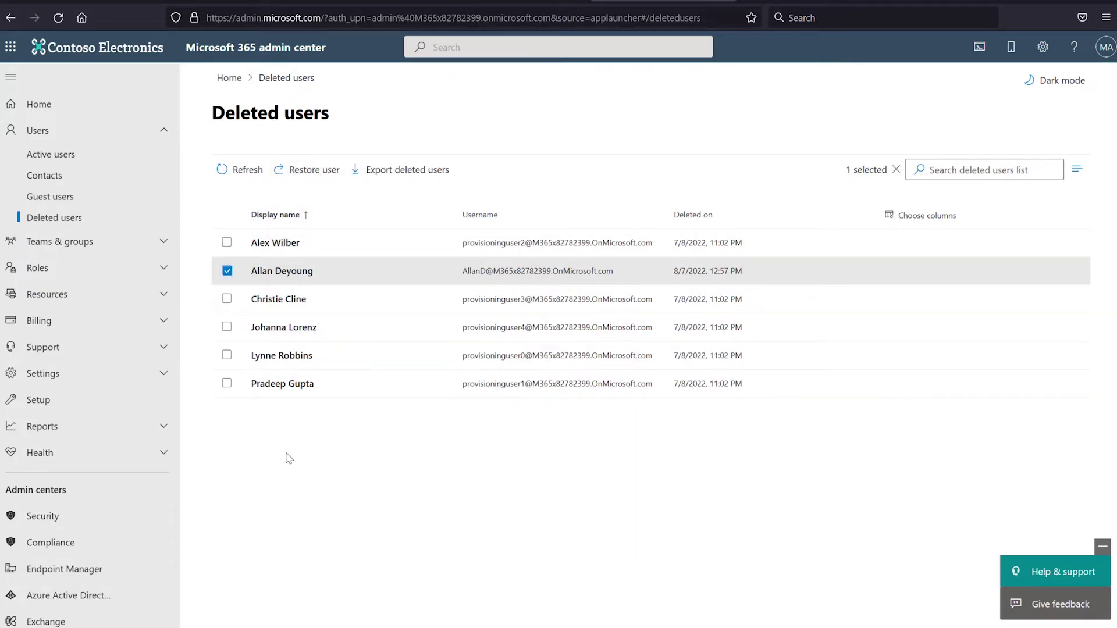
click(227, 271)
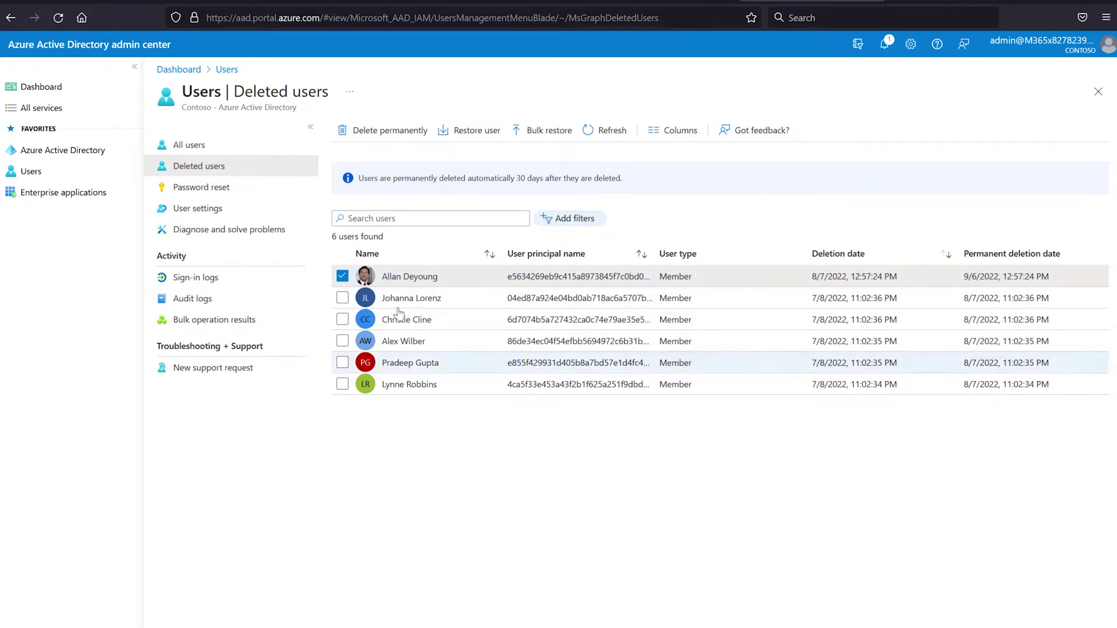
Permanently delete the selected user in Azure AD and return to All users
click(396, 132)
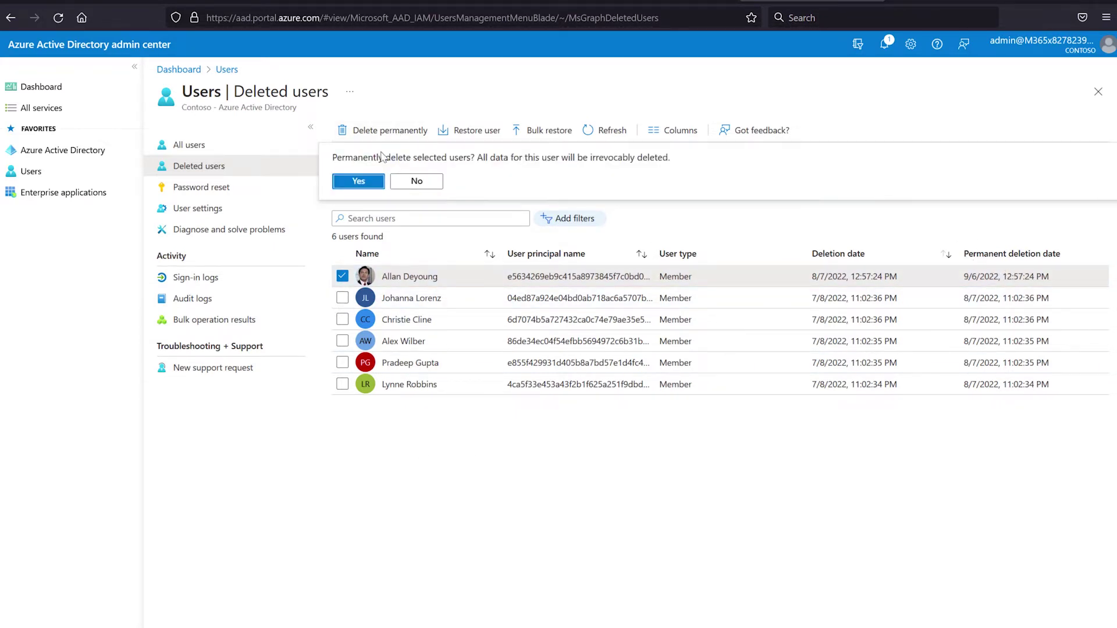
click(359, 182)
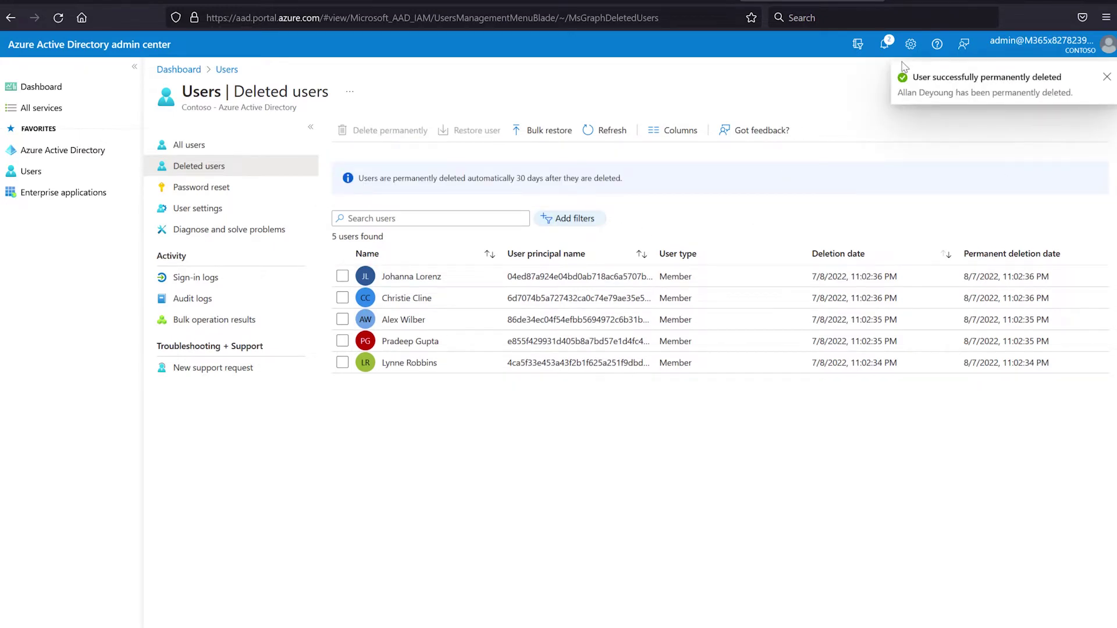
click(1106, 77)
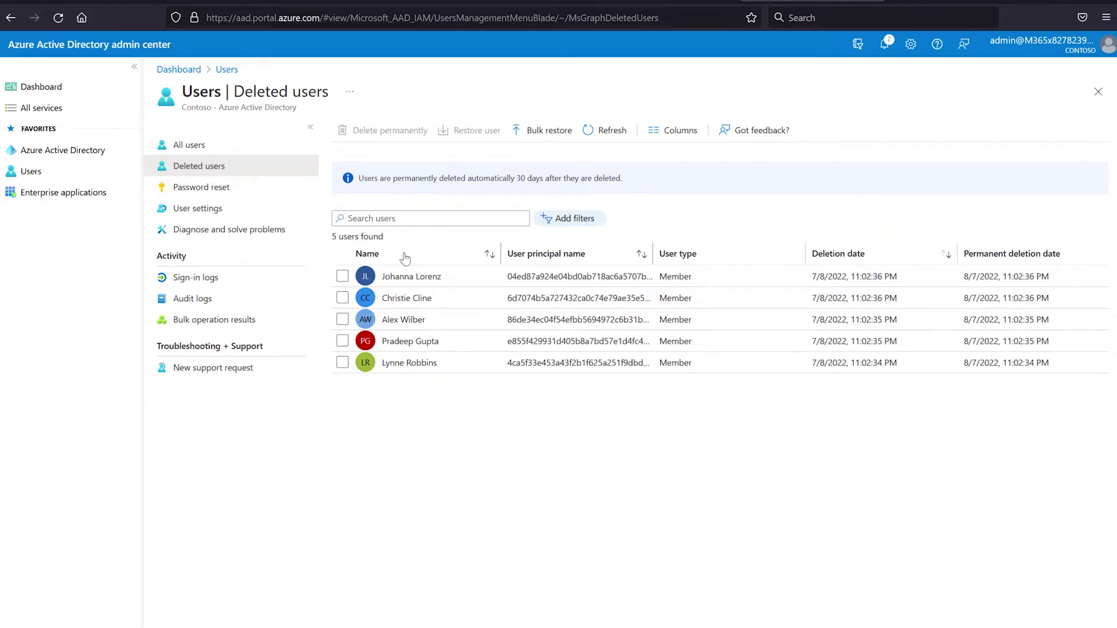
click(198, 148)
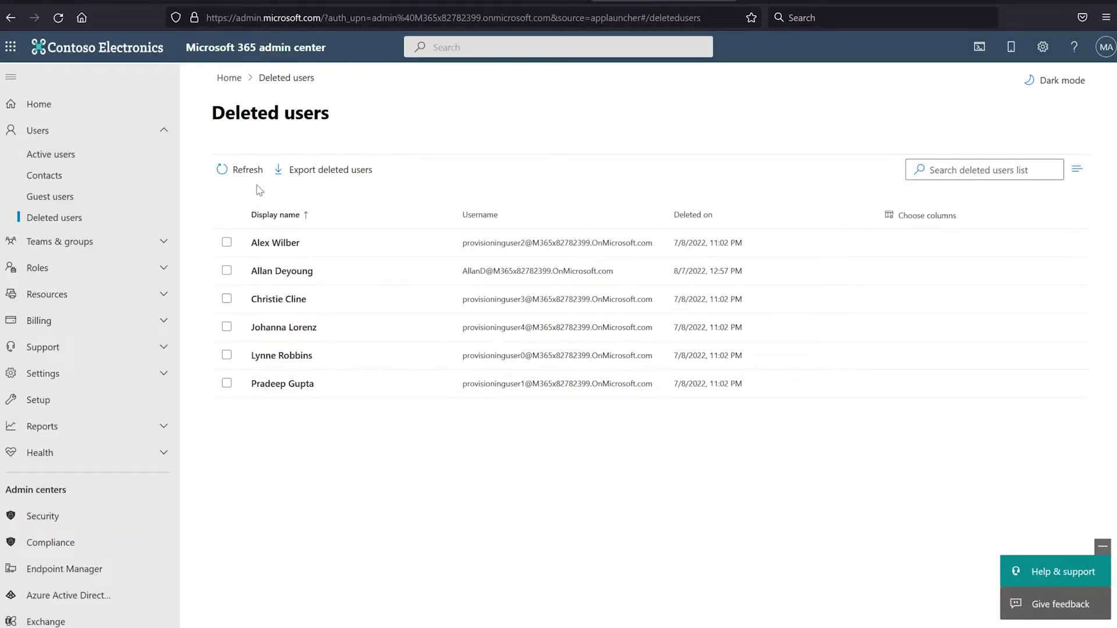
Refresh Microsoft 365 Deleted users to show five accounts, then return to Cloud Backup
click(253, 175)
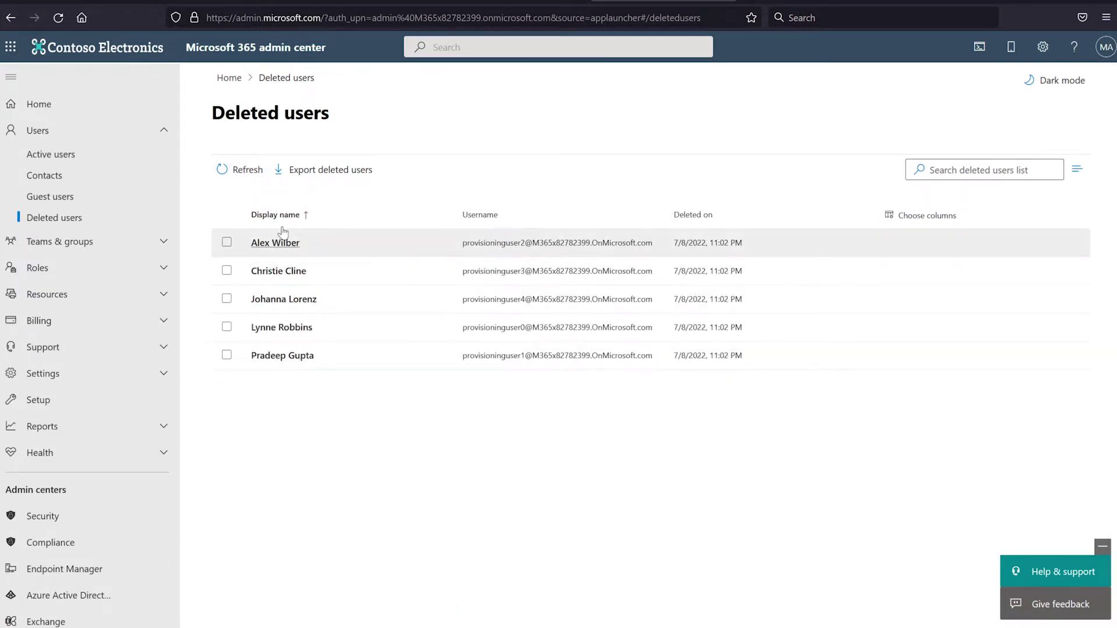
click(70, 156)
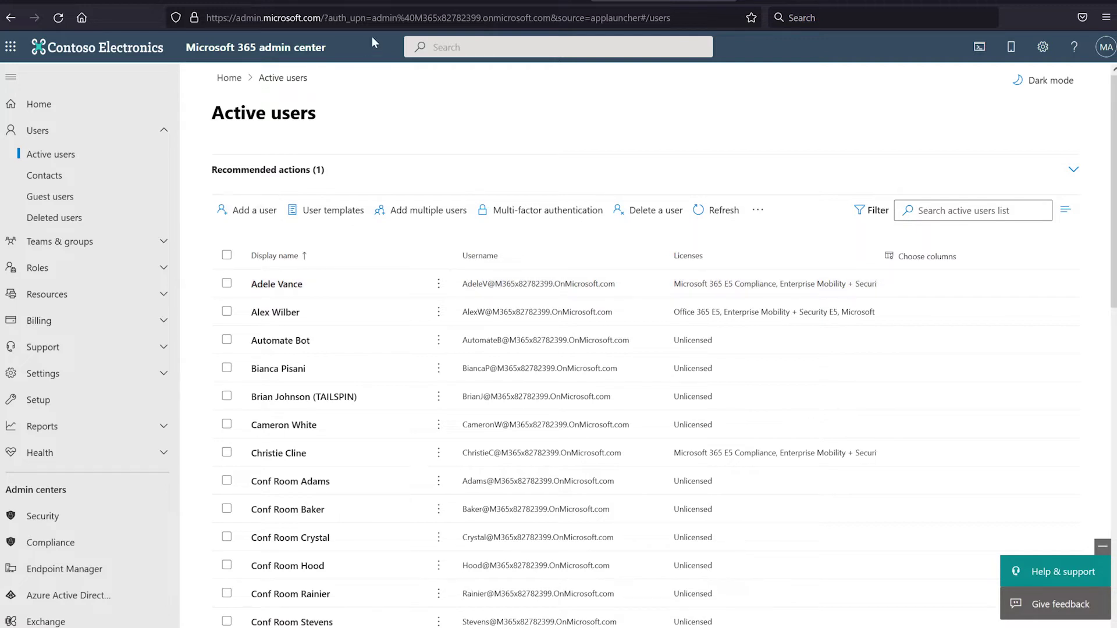
click(340, 2)
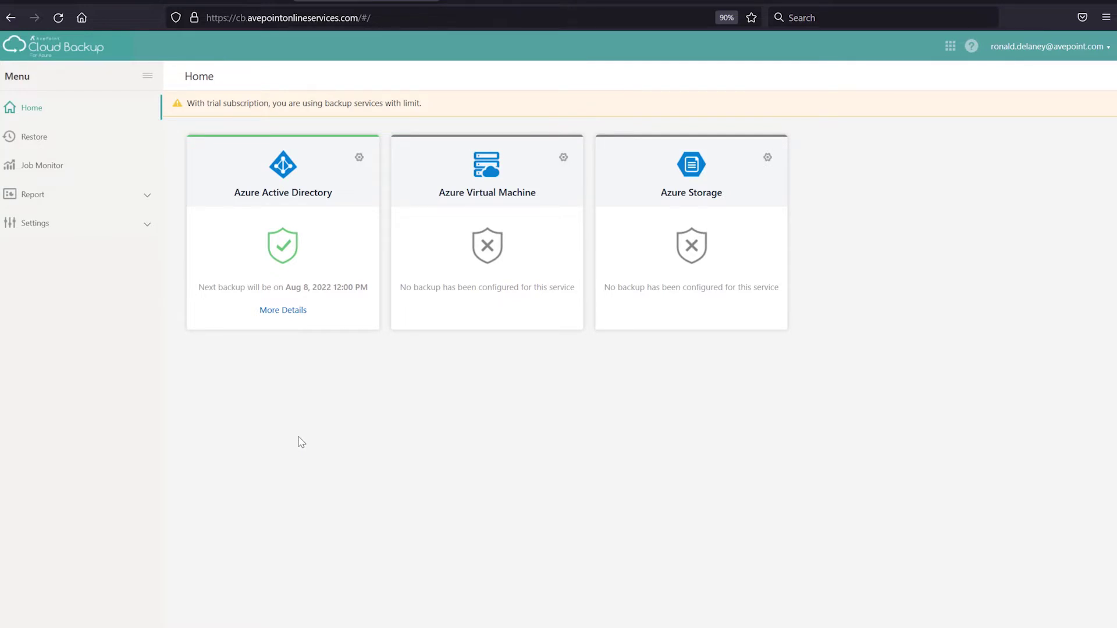
Start a restore of Azure Active Directory to show its backup calendar
click(52, 141)
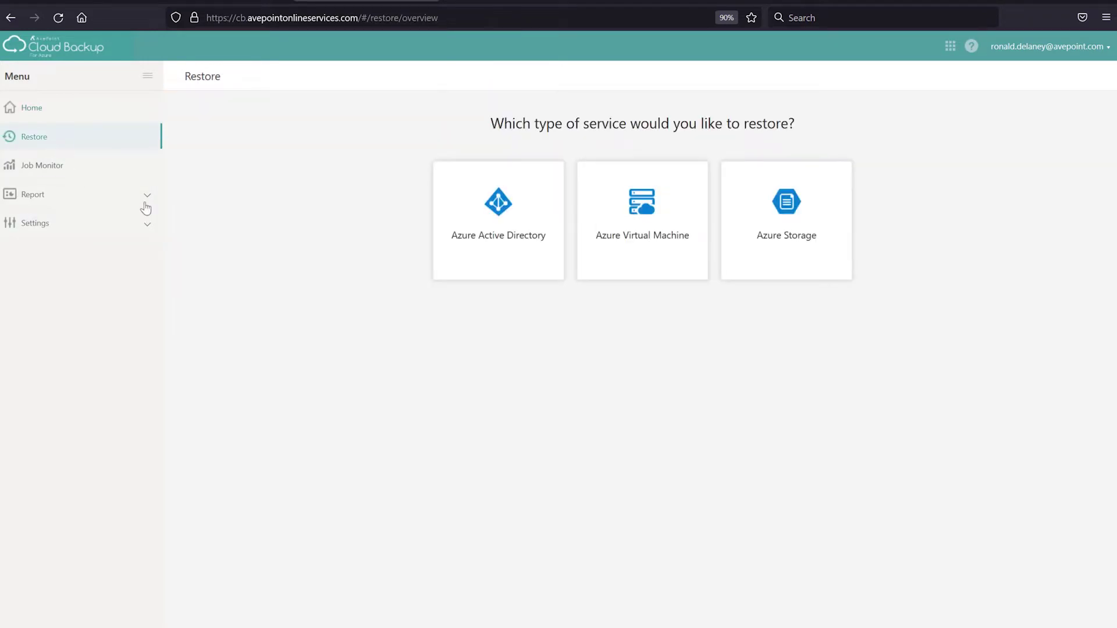
click(493, 259)
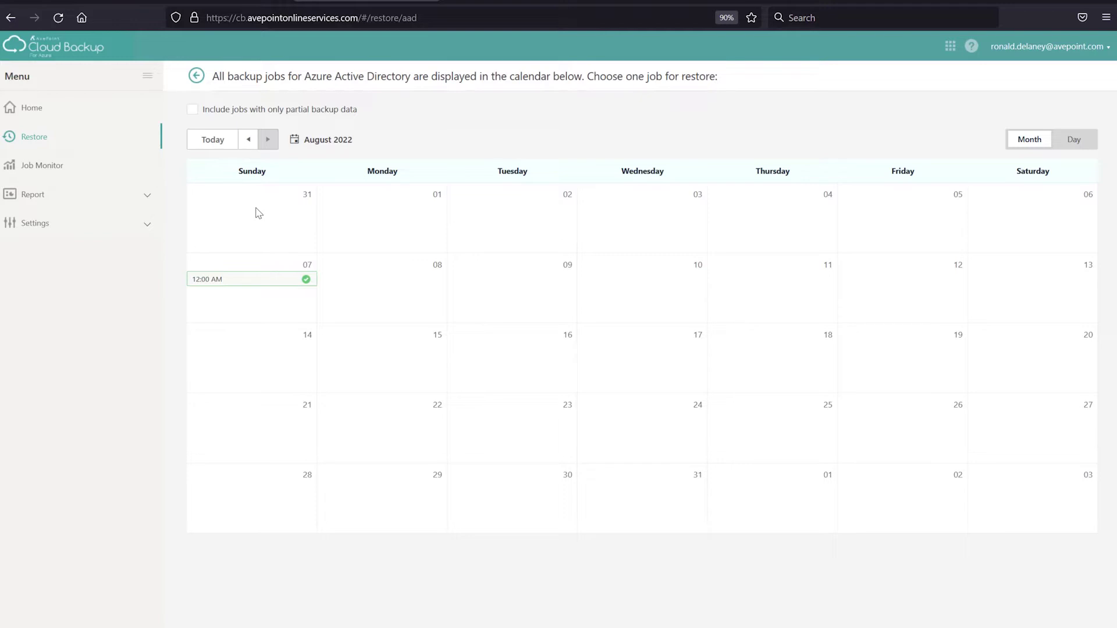
Open the Aug 7 12:00 AM recovery point, filter Object Type to User, and select the third user
click(256, 281)
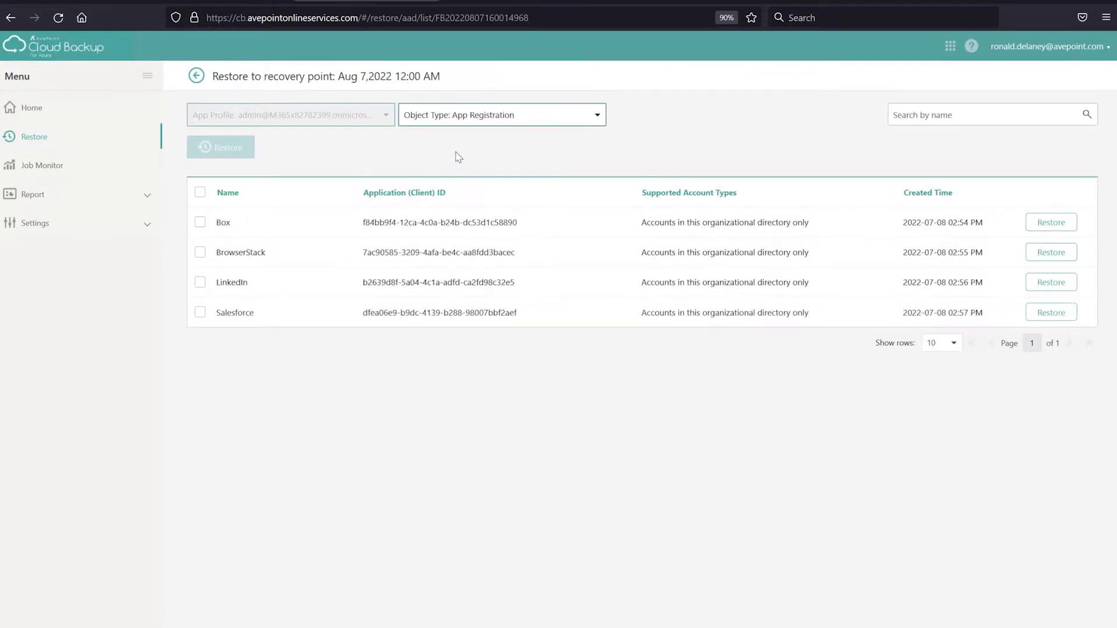
click(490, 116)
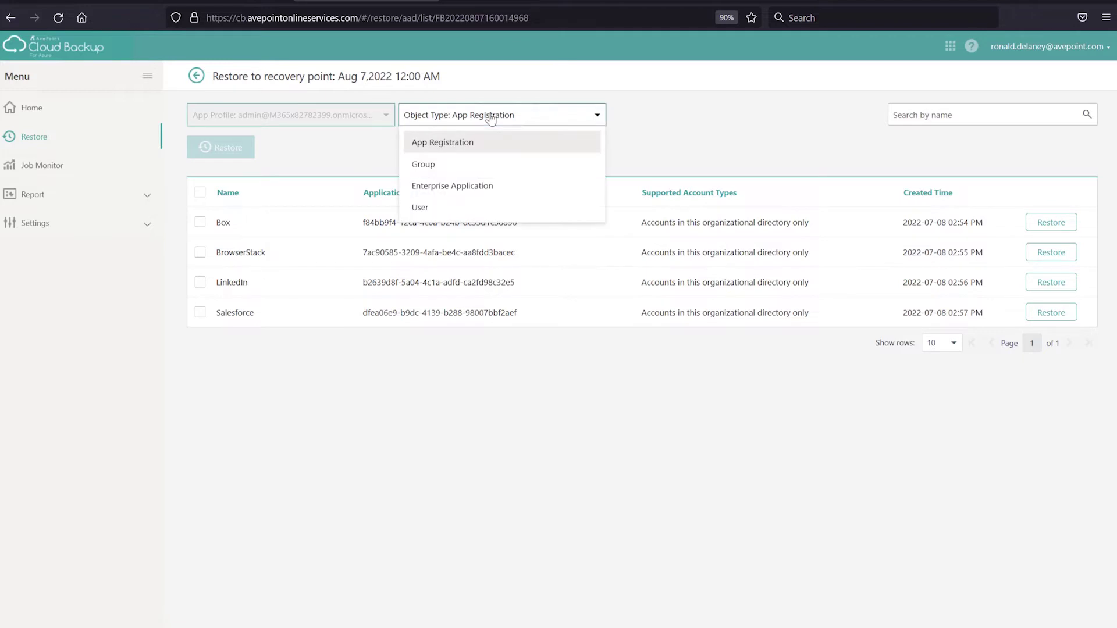
click(458, 209)
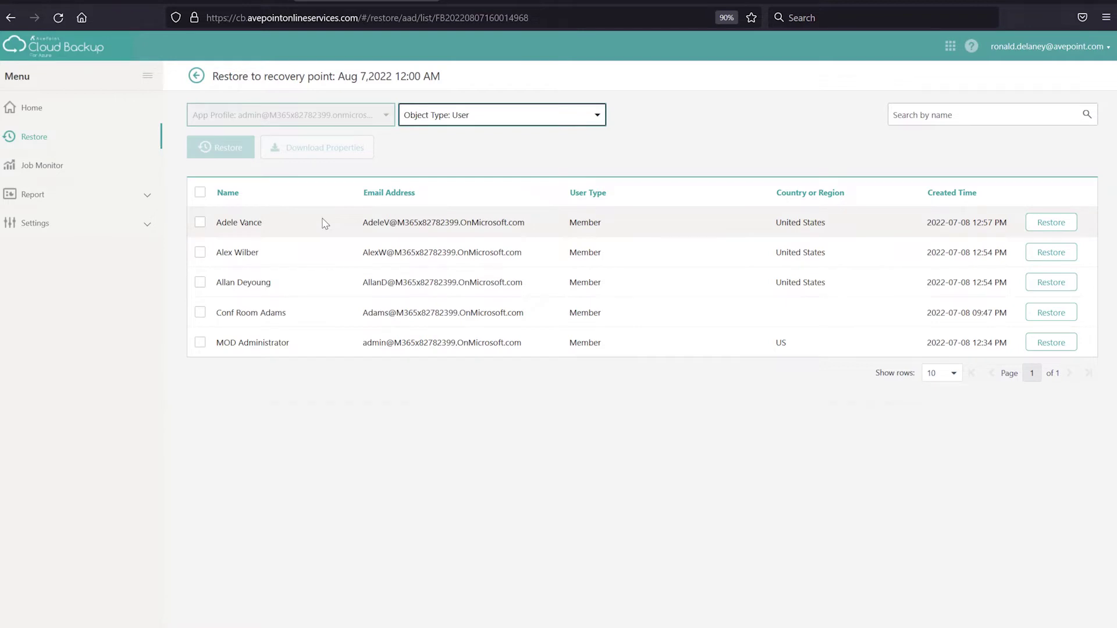
click(201, 283)
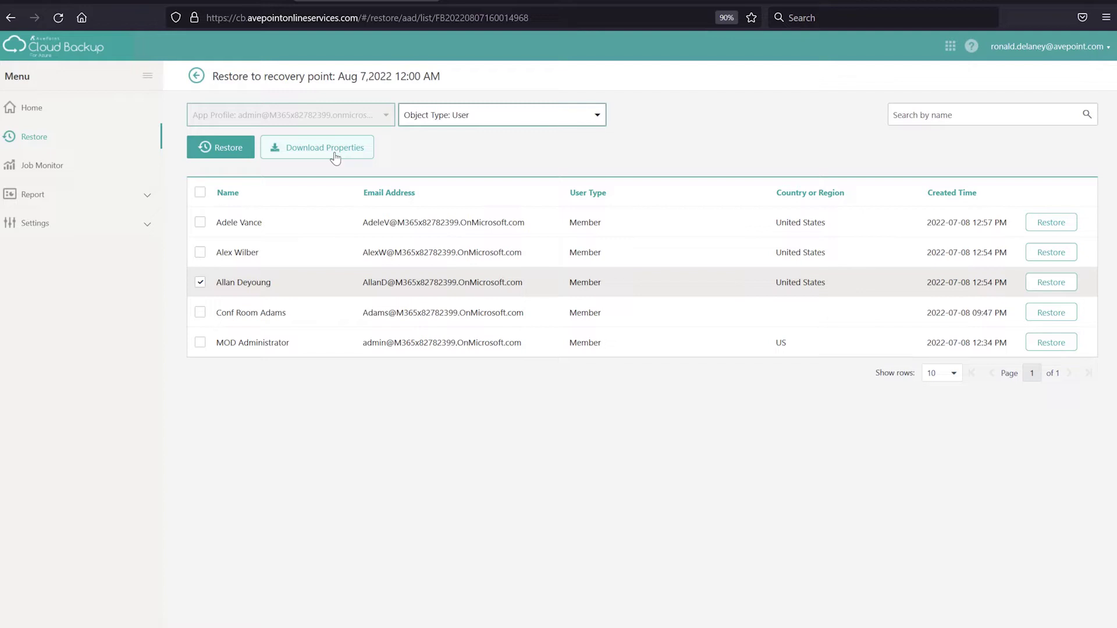
Start restoring the user, review all its properties, and proceed to Restore Options
click(228, 149)
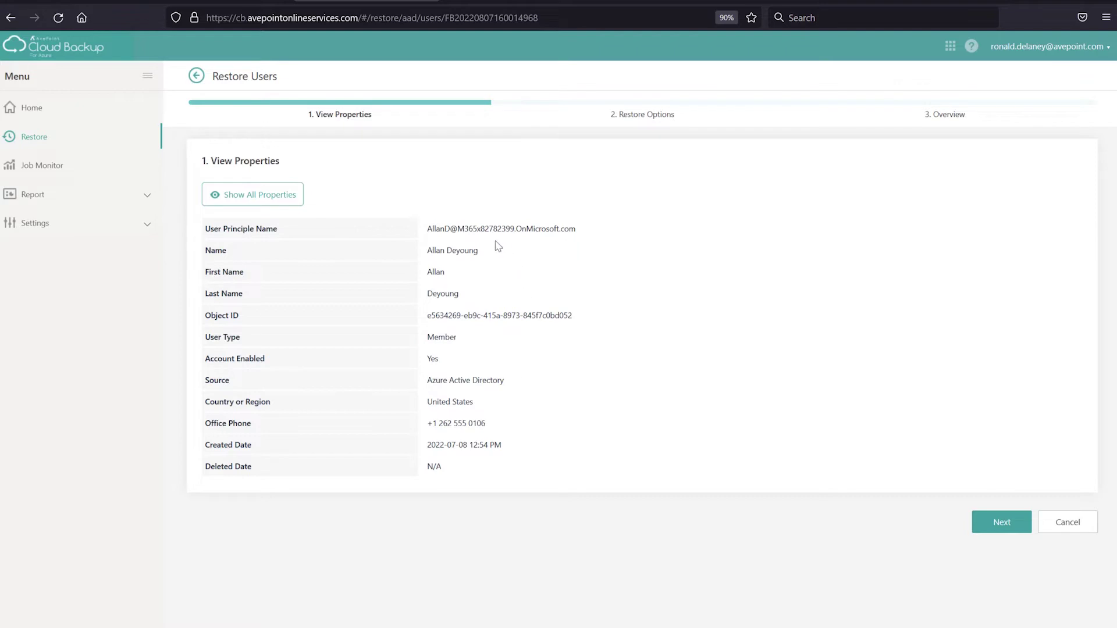
click(270, 192)
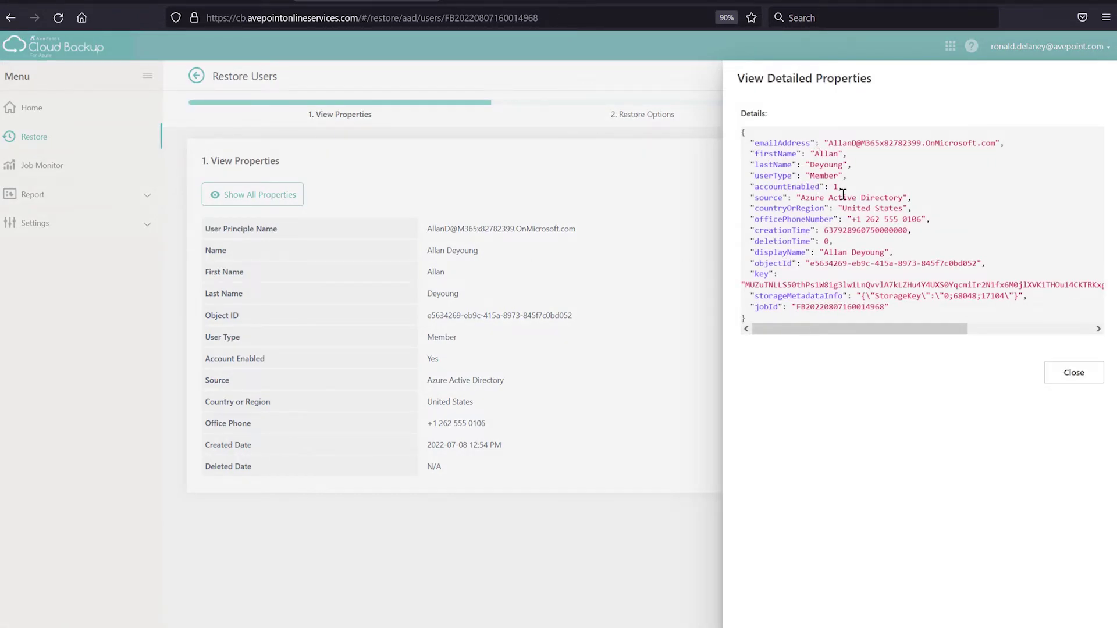
click(1063, 375)
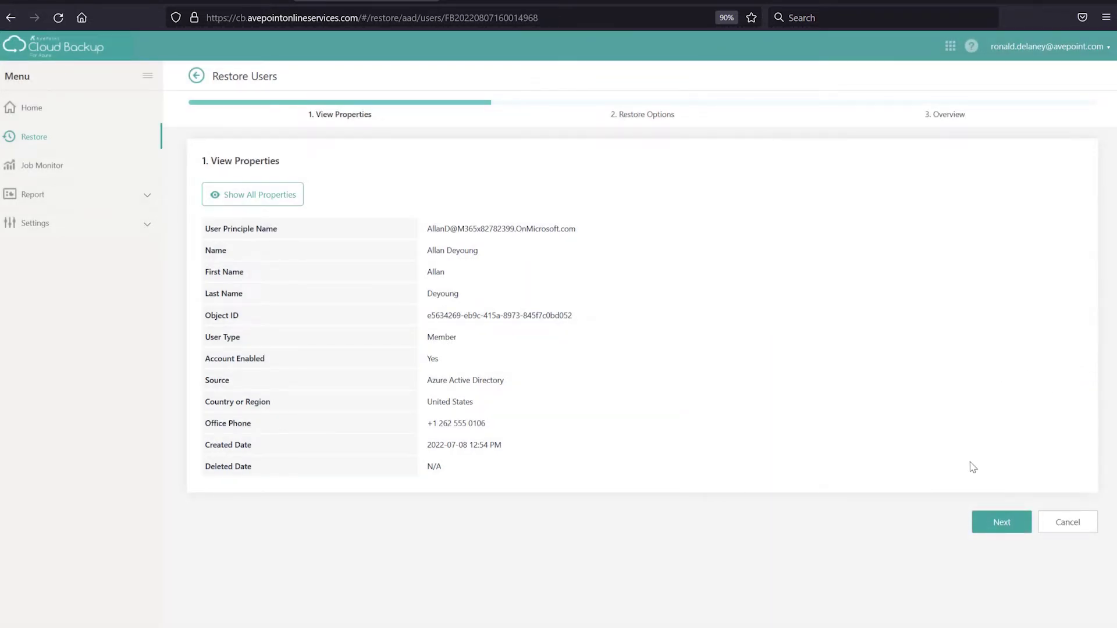
click(996, 523)
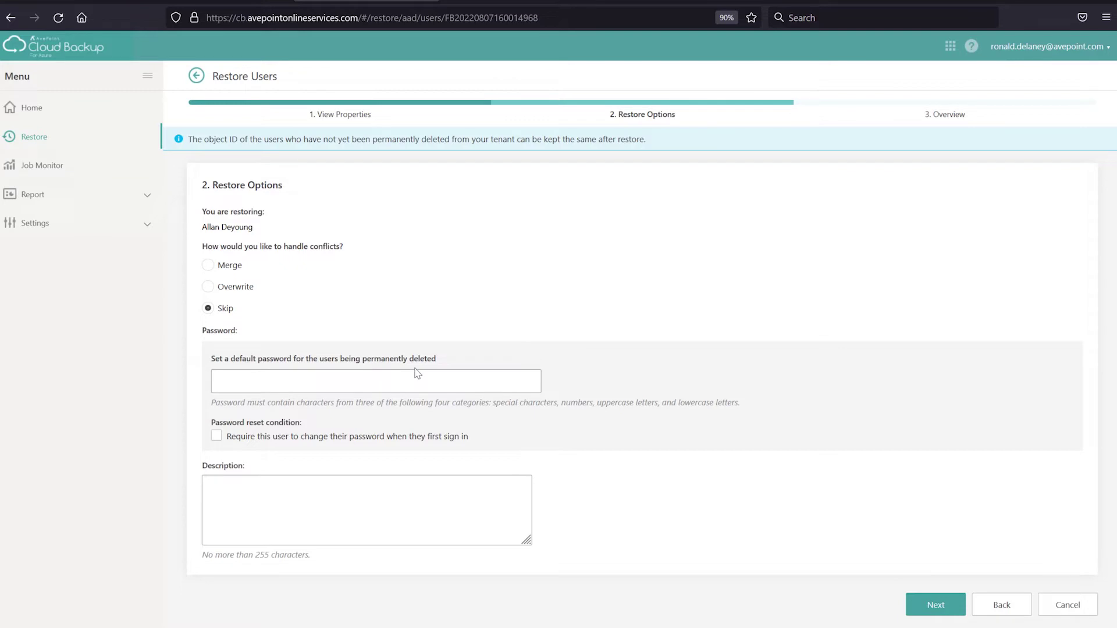
Give the restored user a default password that must be changed at first sign-in, then continue to Overview
click(395, 381)
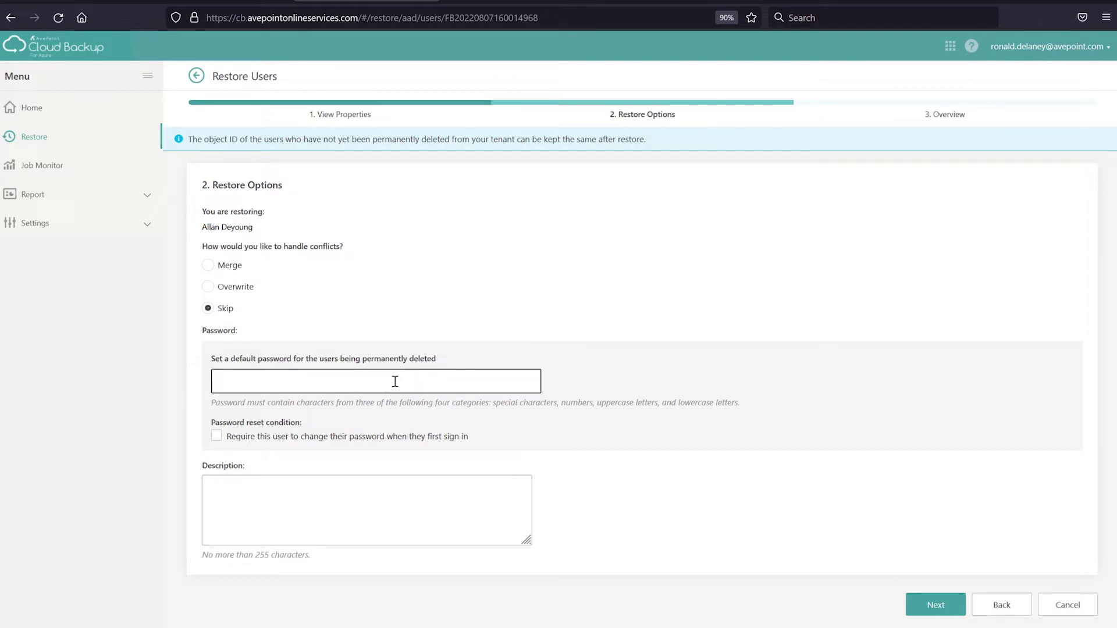
click(287, 438)
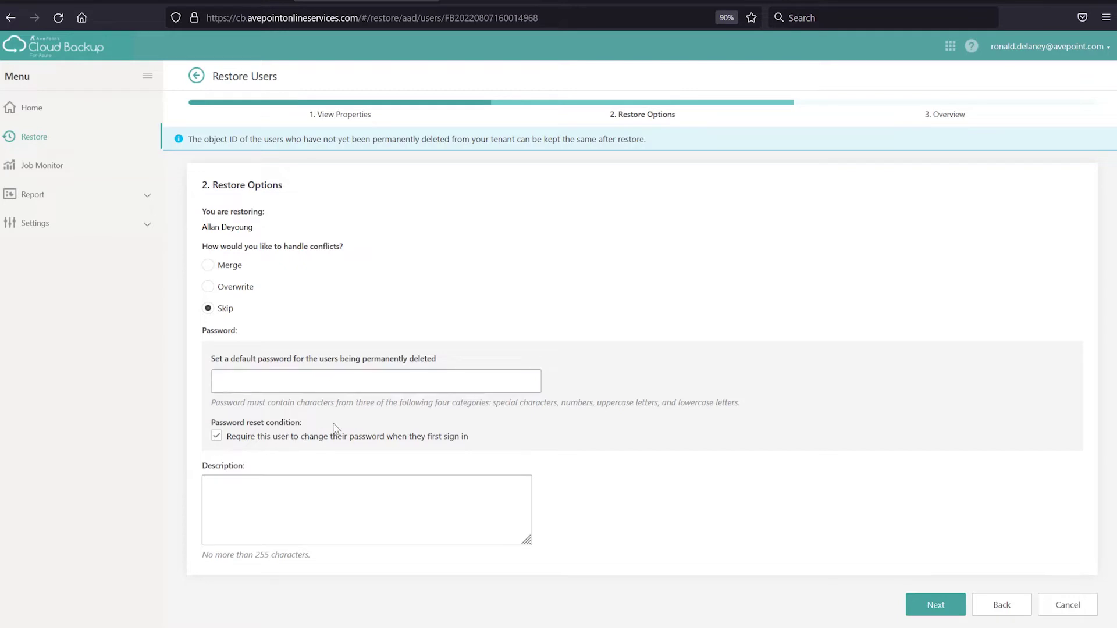
click(390, 382)
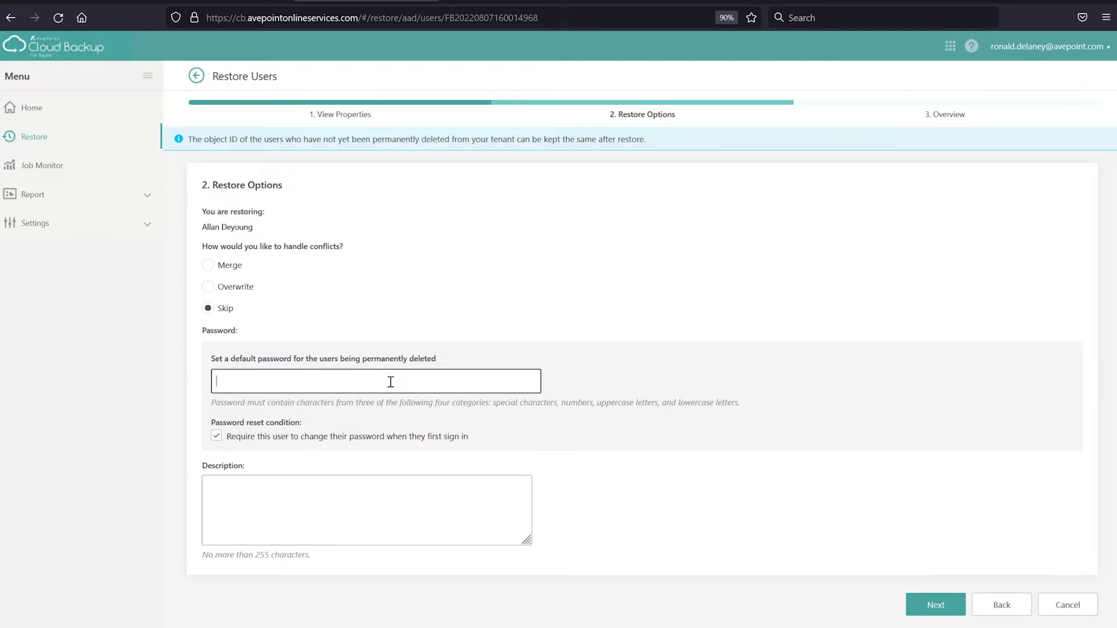
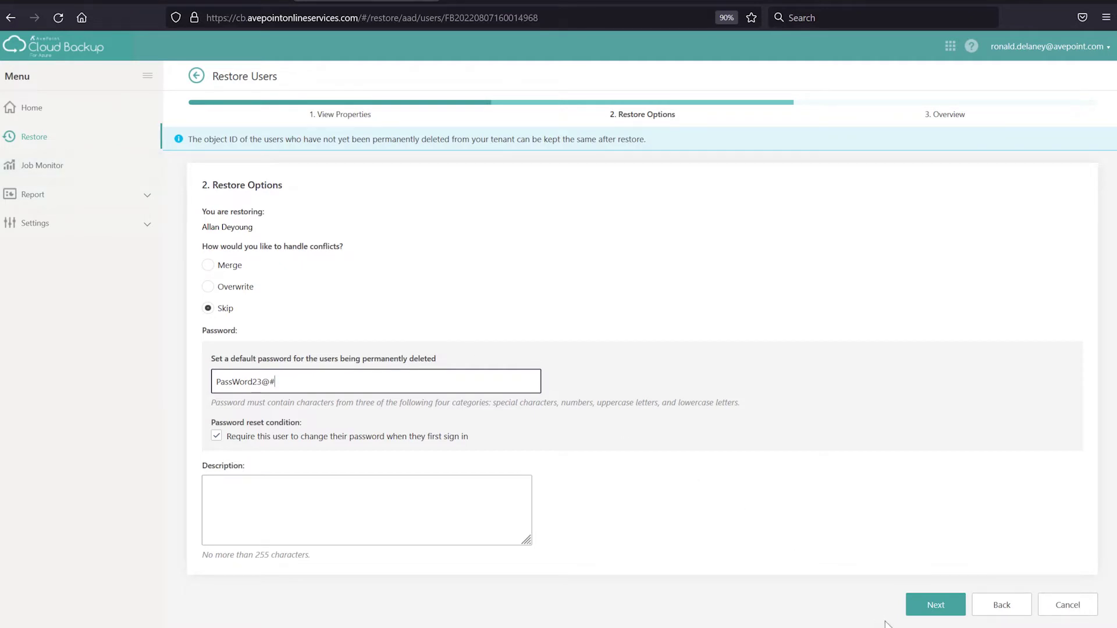
click(919, 608)
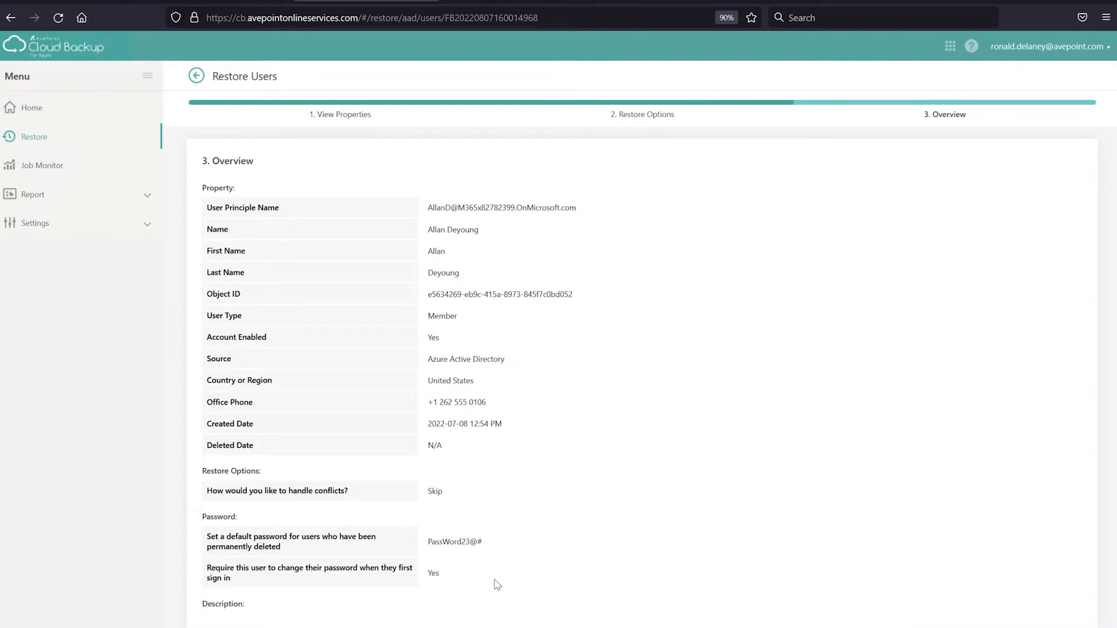
Submit the restore job for the deleted user from the Overview page
scroll(497, 585, down, 1)
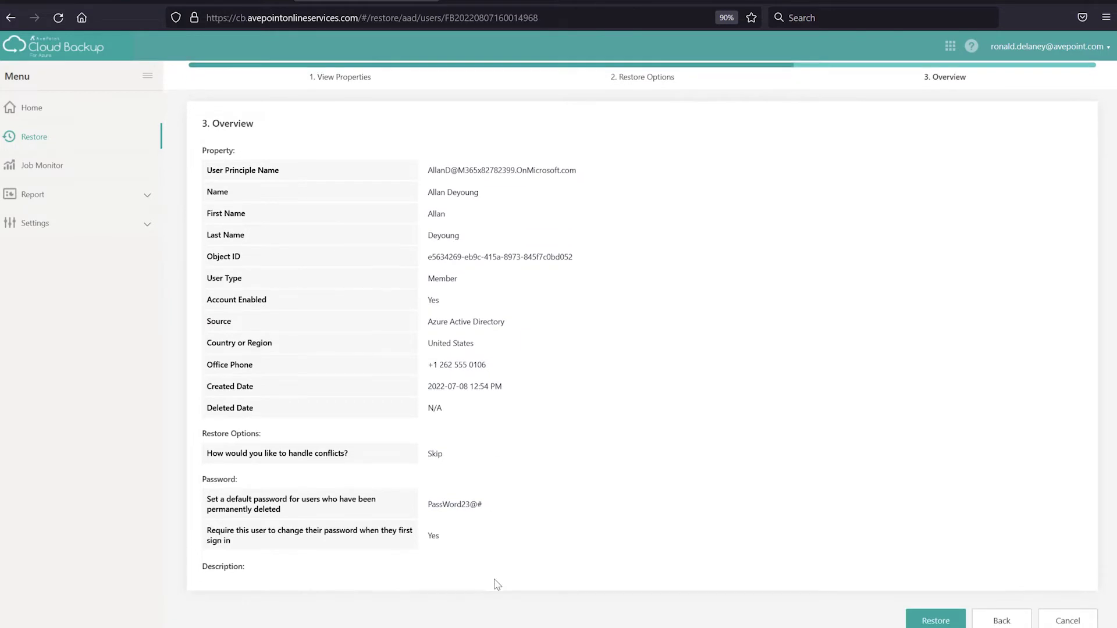
click(922, 622)
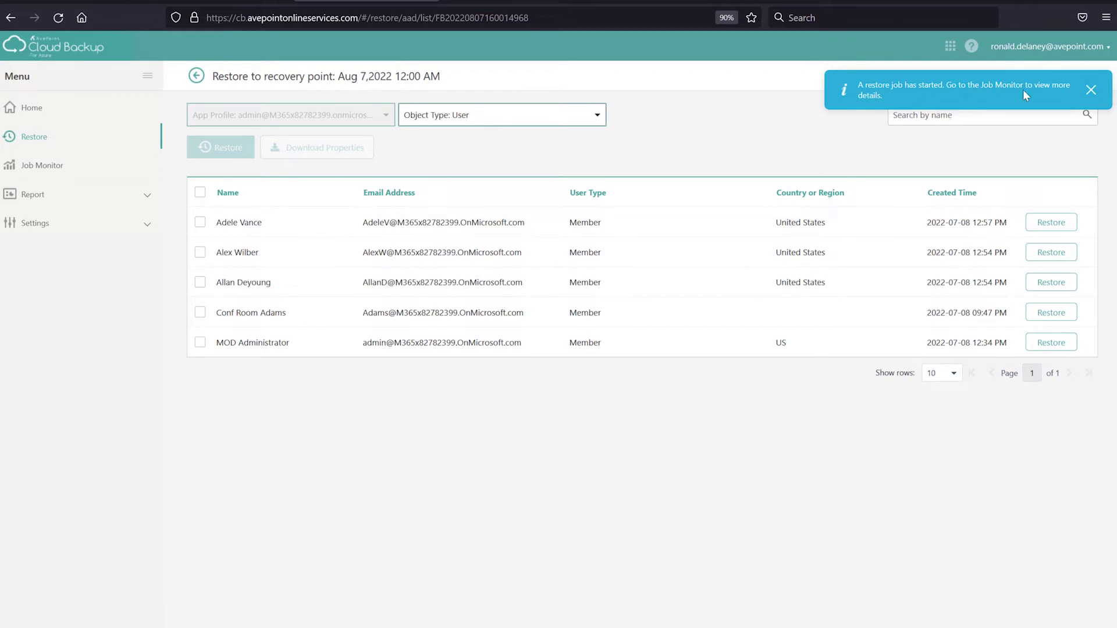
Check the 01:04 PM user restore job in Job Monitor: 1 total, 1 successful, 0 failed
click(1090, 91)
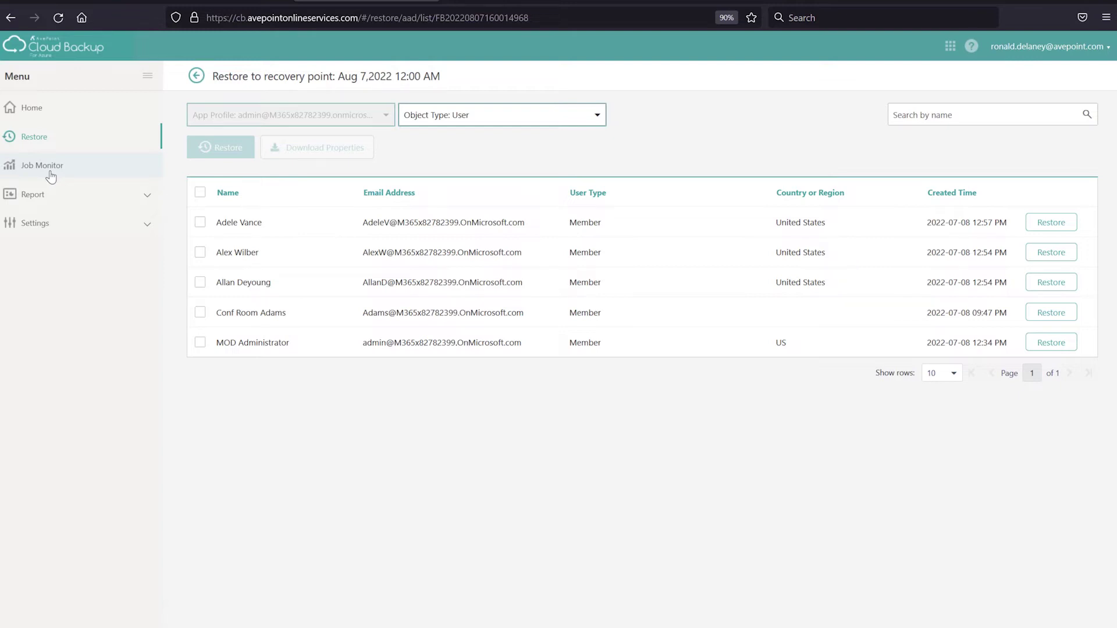
click(51, 168)
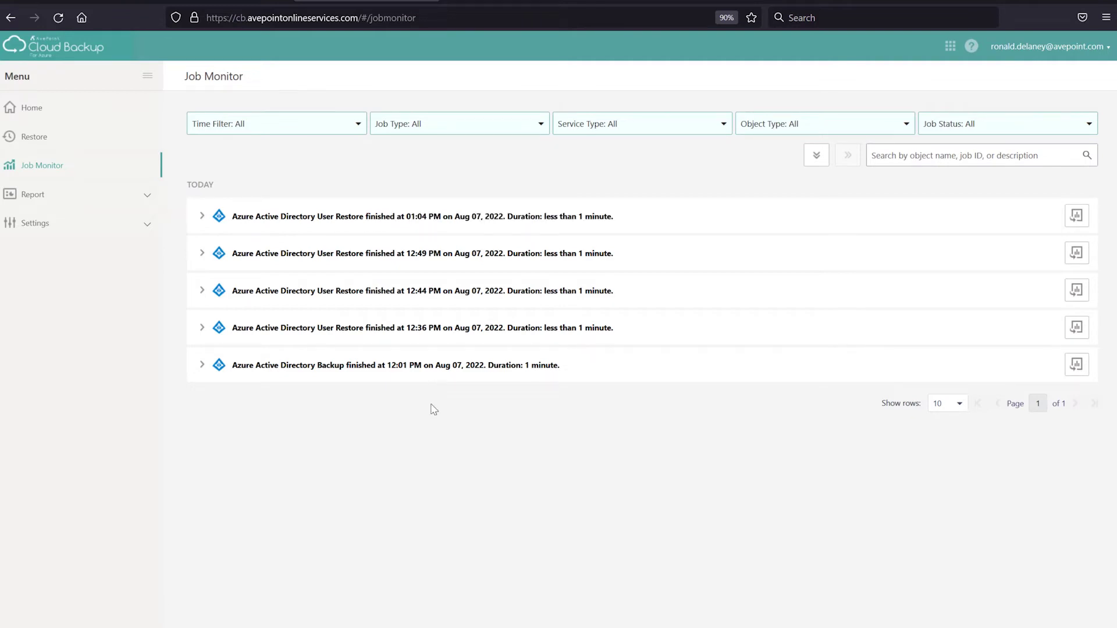
click(420, 219)
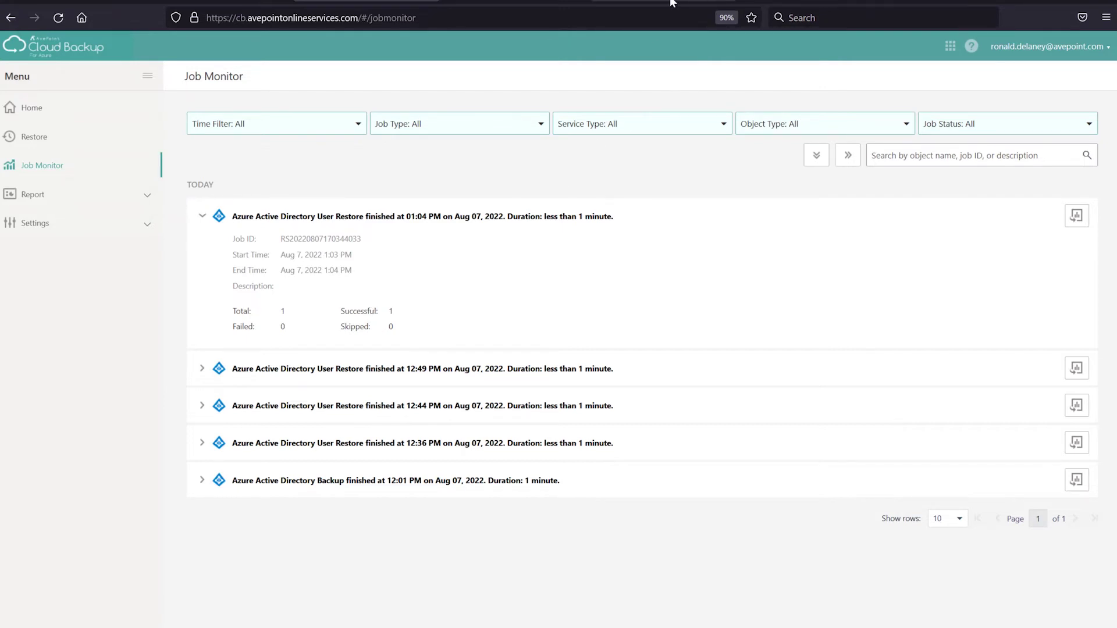
Refresh Microsoft 365 Active users to confirm the restored account is back with its Office 365 E5 licenses
click(642, 3)
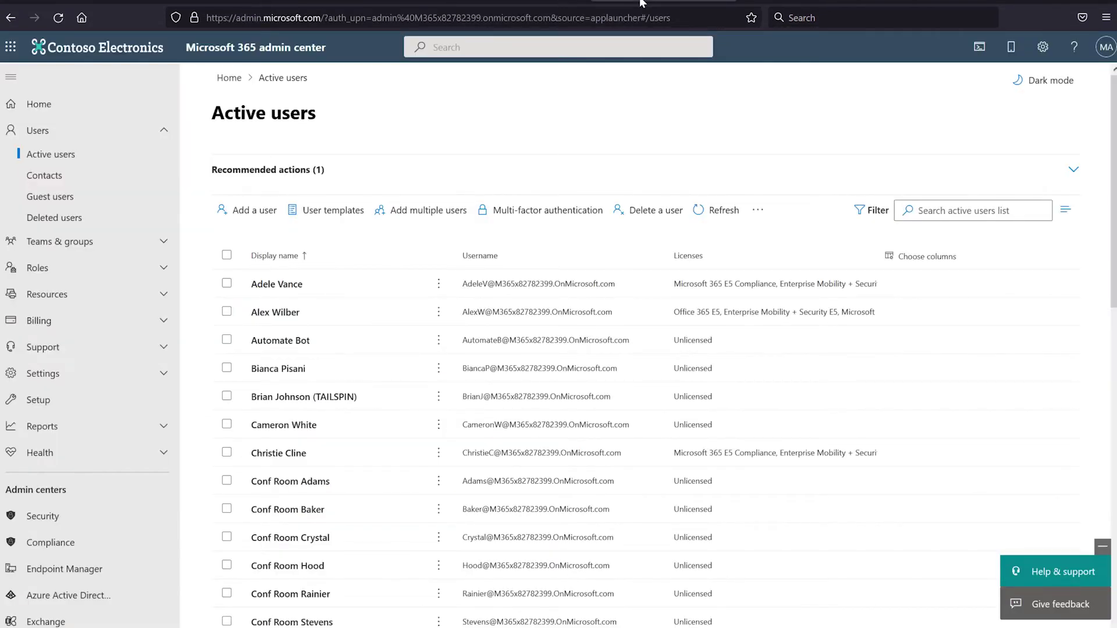
click(716, 226)
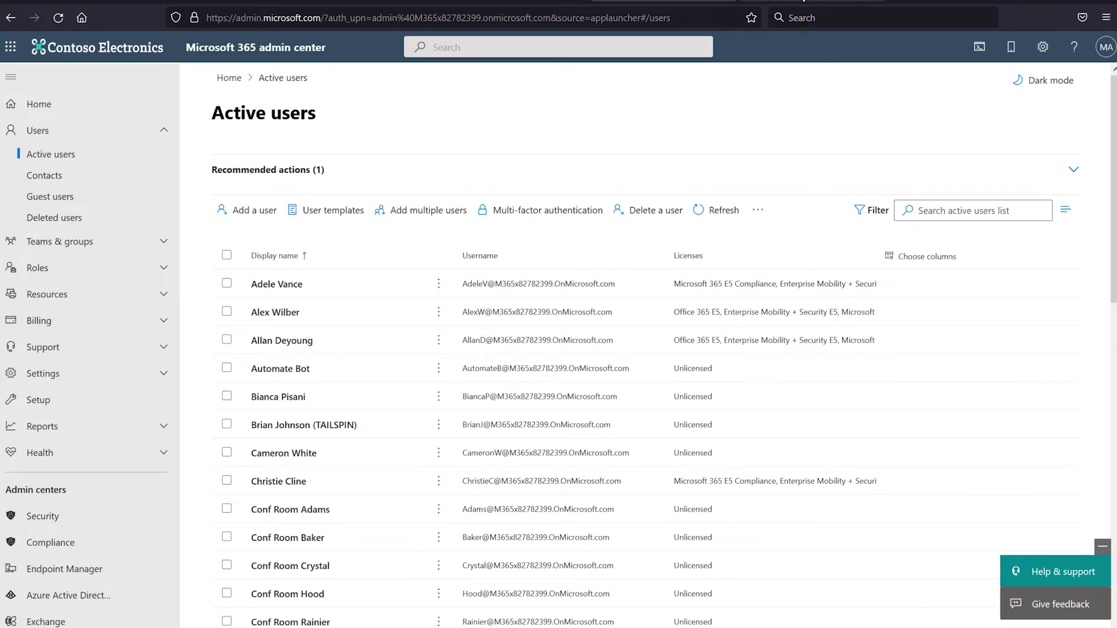
Refresh Azure AD All users to confirm 35 users, then return to the Cloud Backup Job Monitor
click(802, 2)
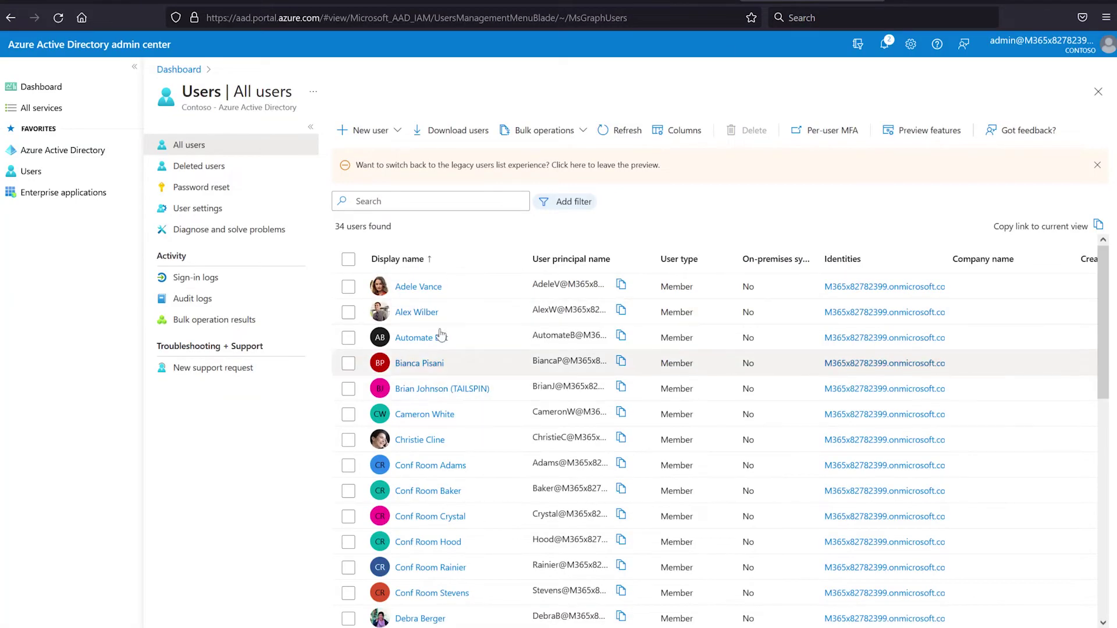
click(627, 132)
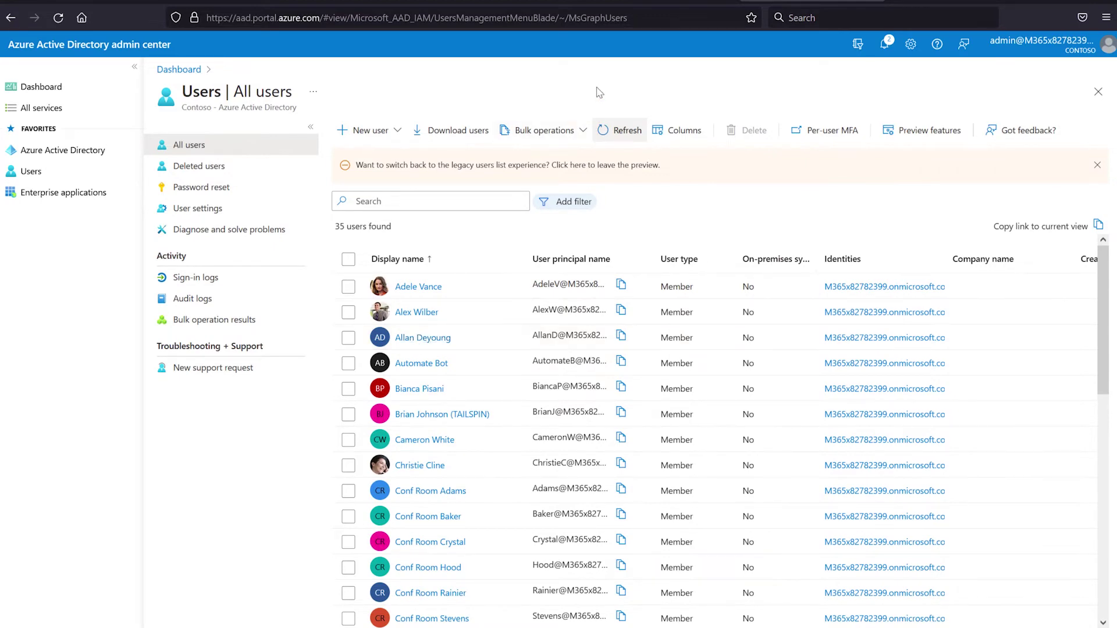
click(382, 1)
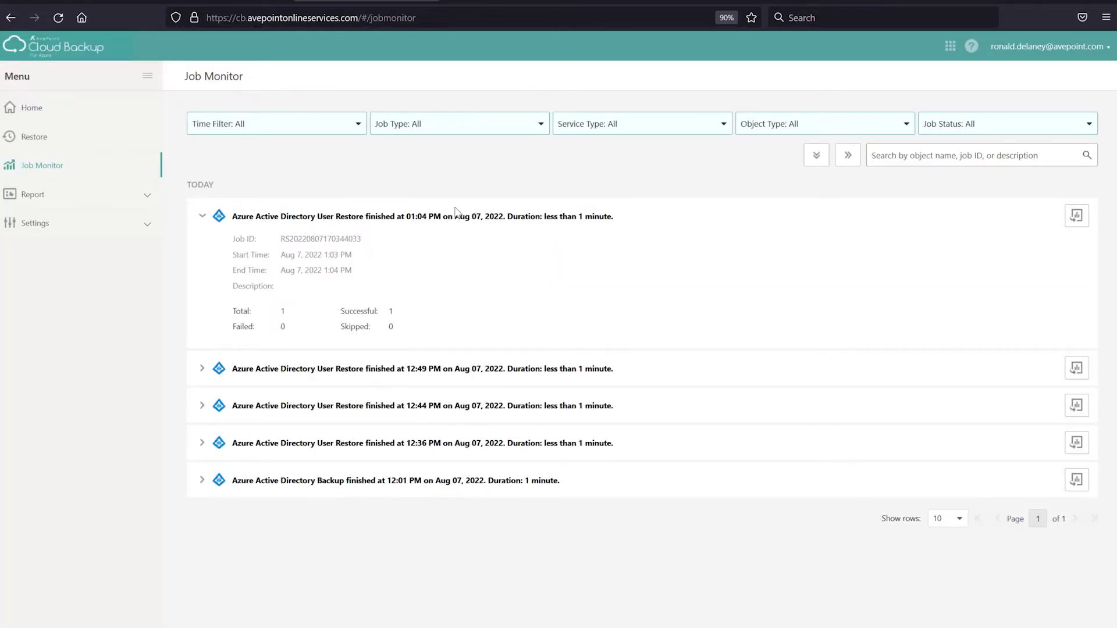
Browse the Aug 7 12:00 AM Azure Active Directory recovery point and list its groups by choosing Object Type Group
click(428, 218)
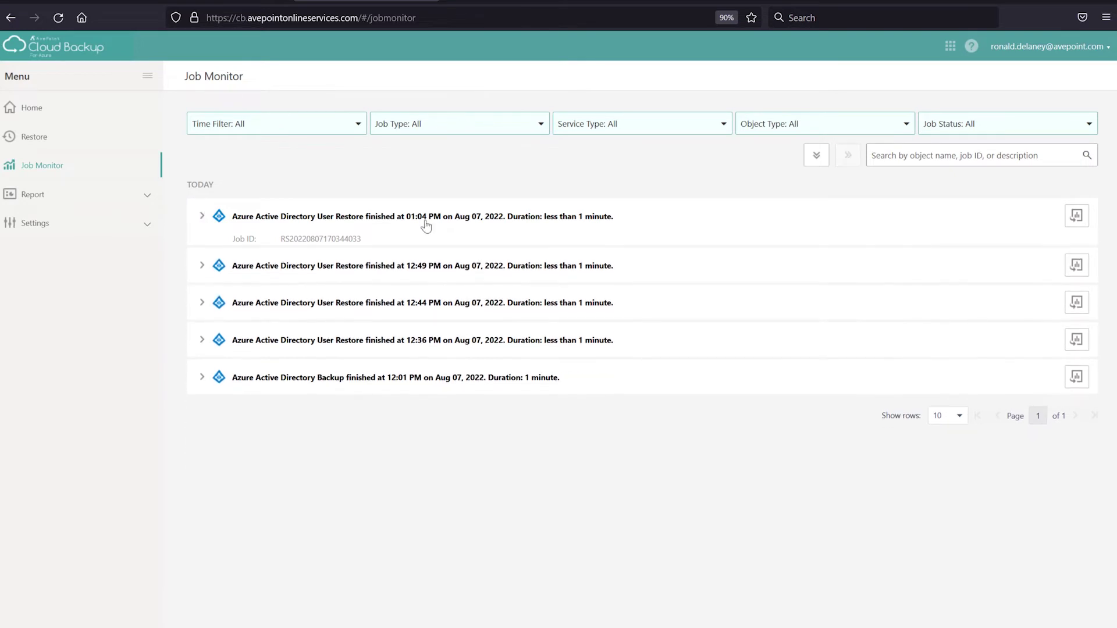
click(53, 141)
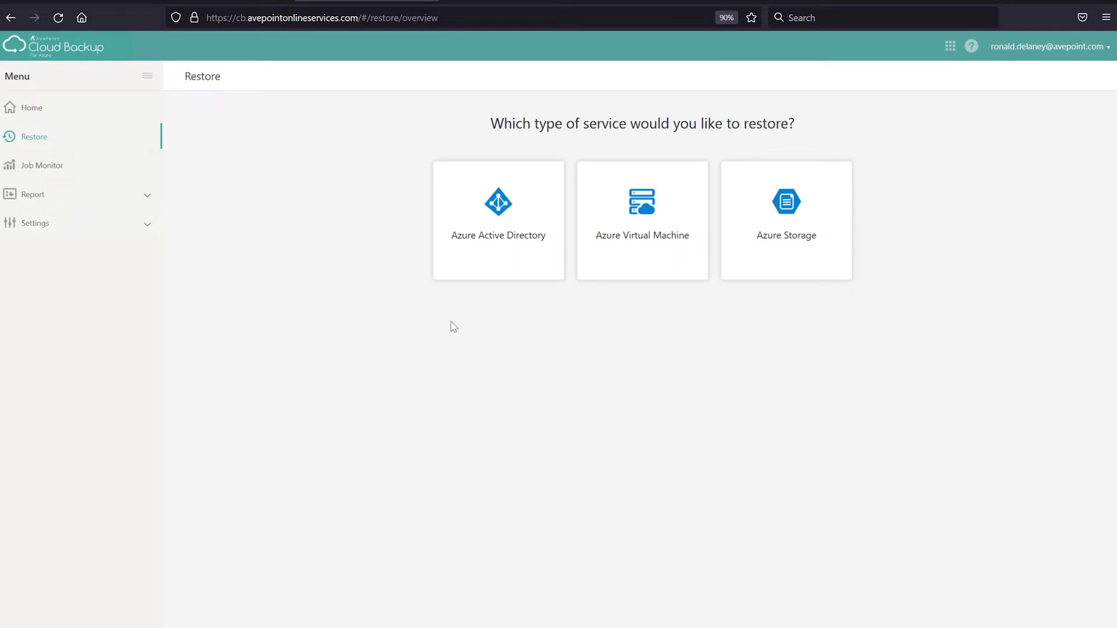
click(496, 266)
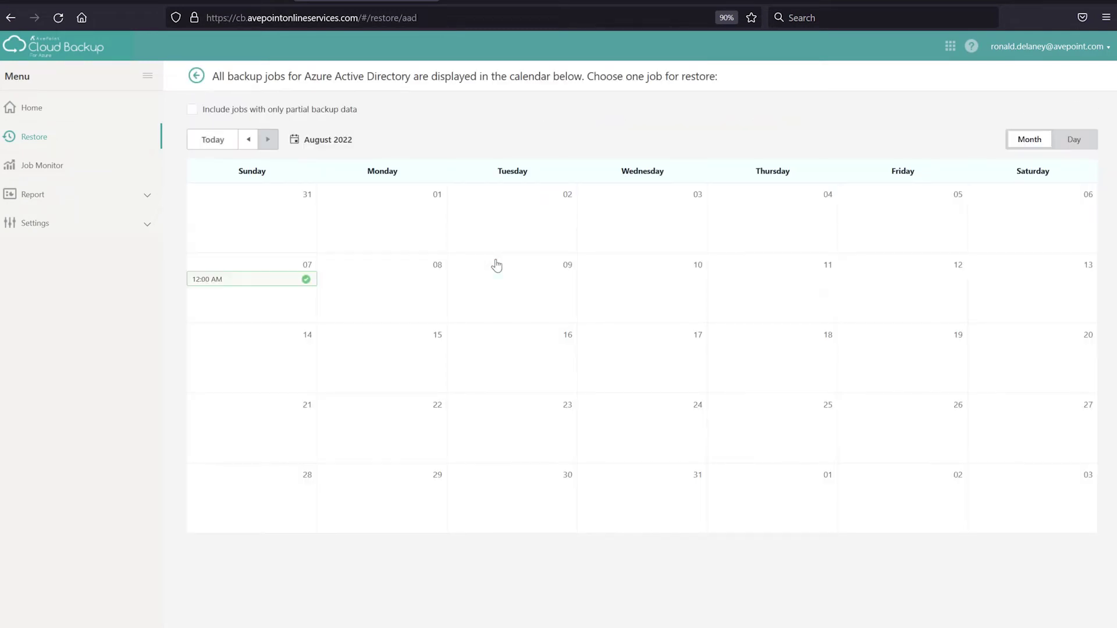
click(269, 281)
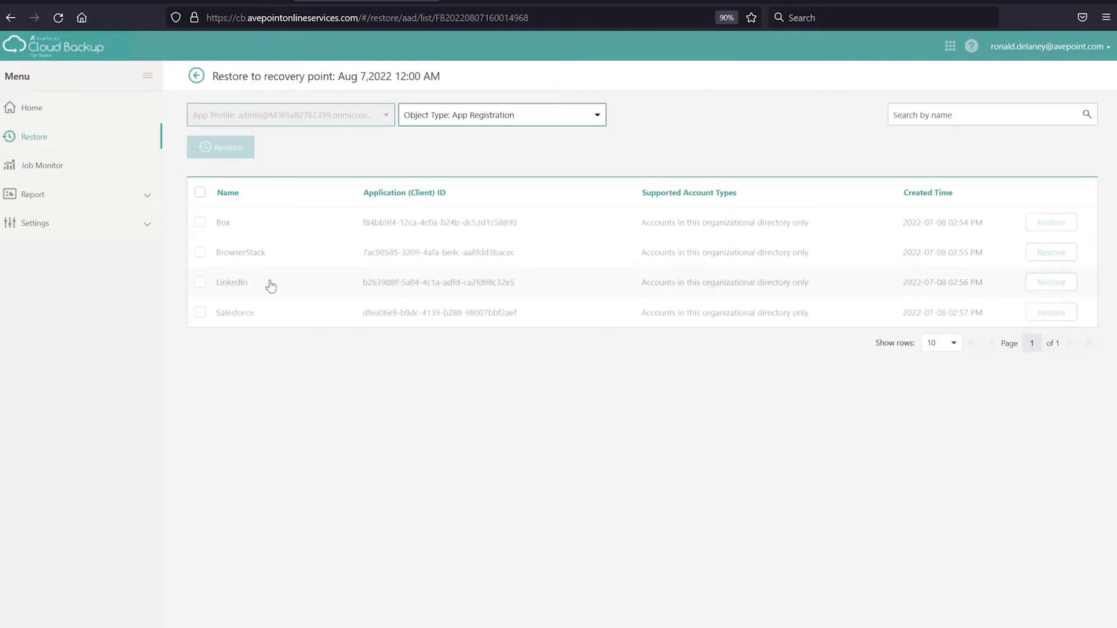
click(529, 113)
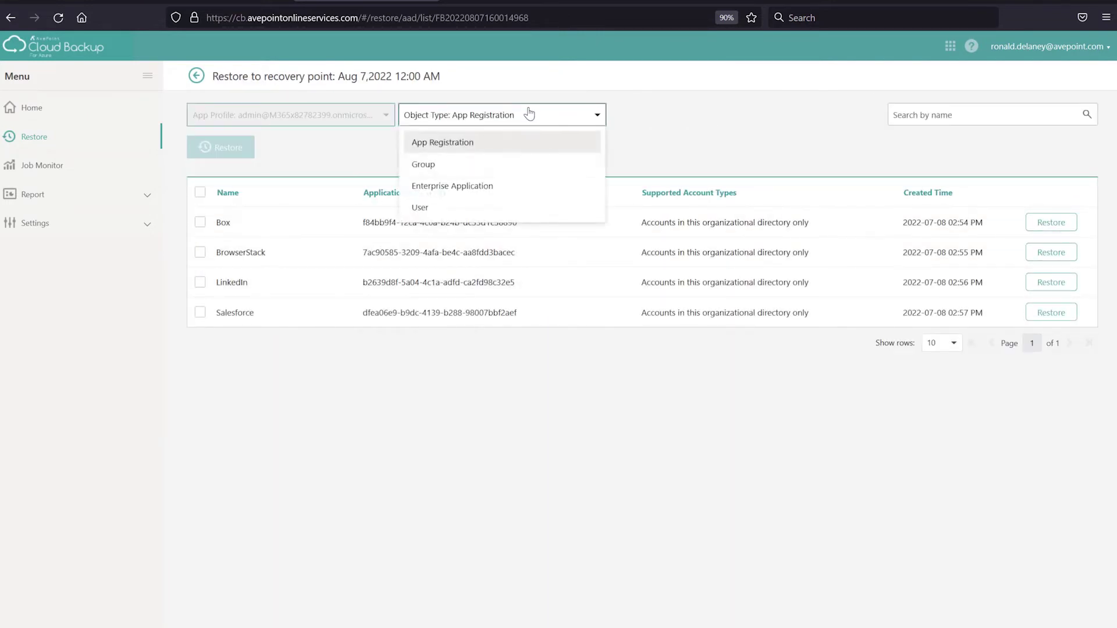
click(507, 169)
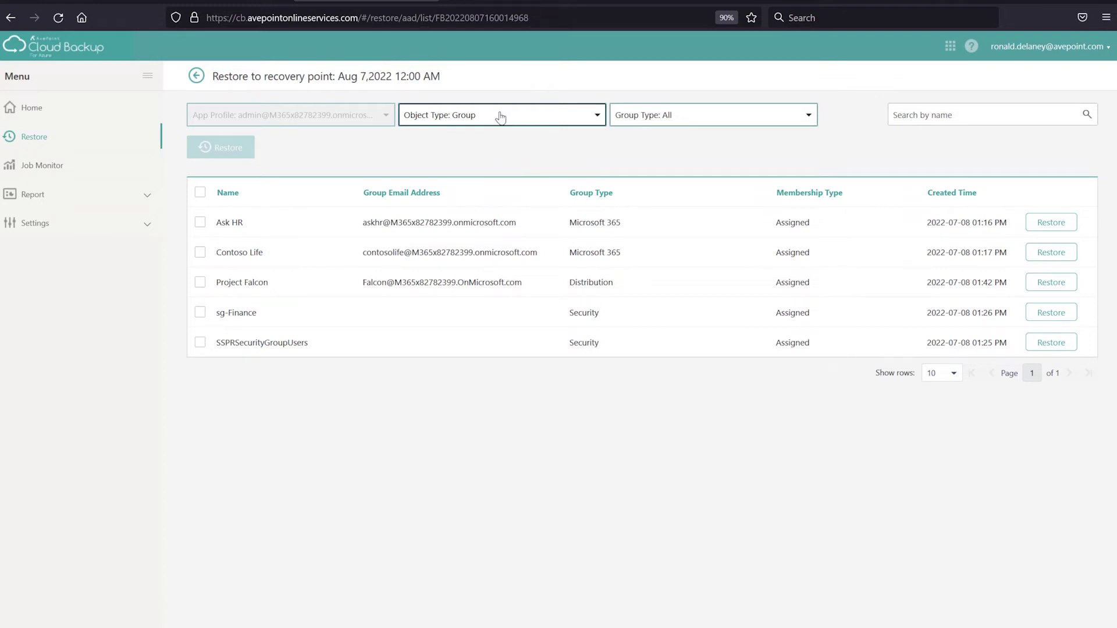
Cycle the Group Type filter through Security, Distribution, Mail-enabled Security and Microsoft 365, ending on Distribution List
click(706, 123)
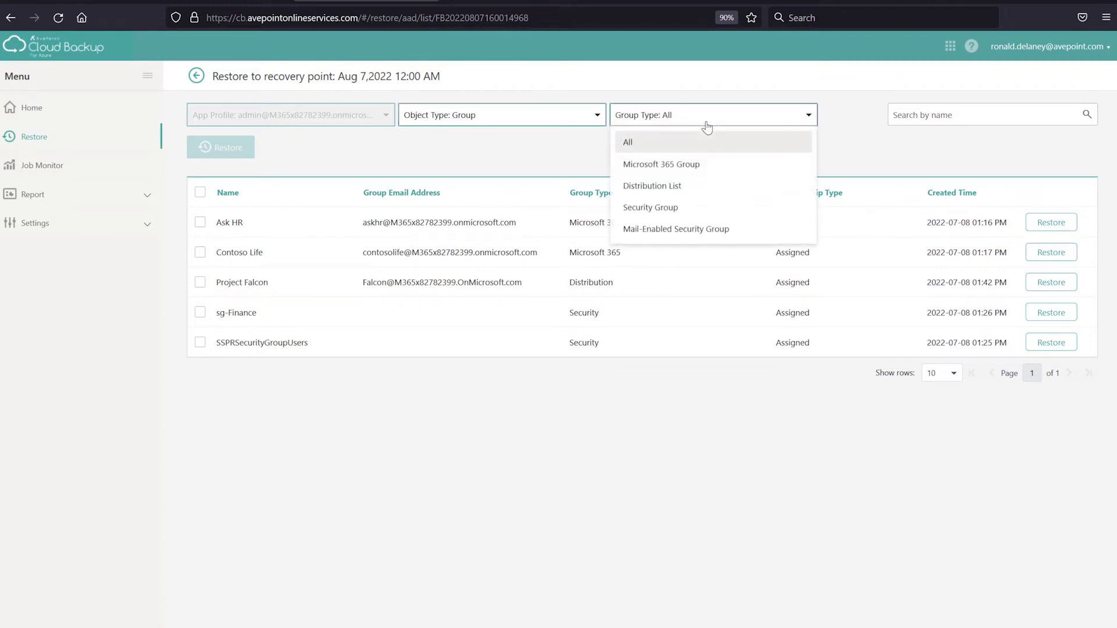
click(701, 210)
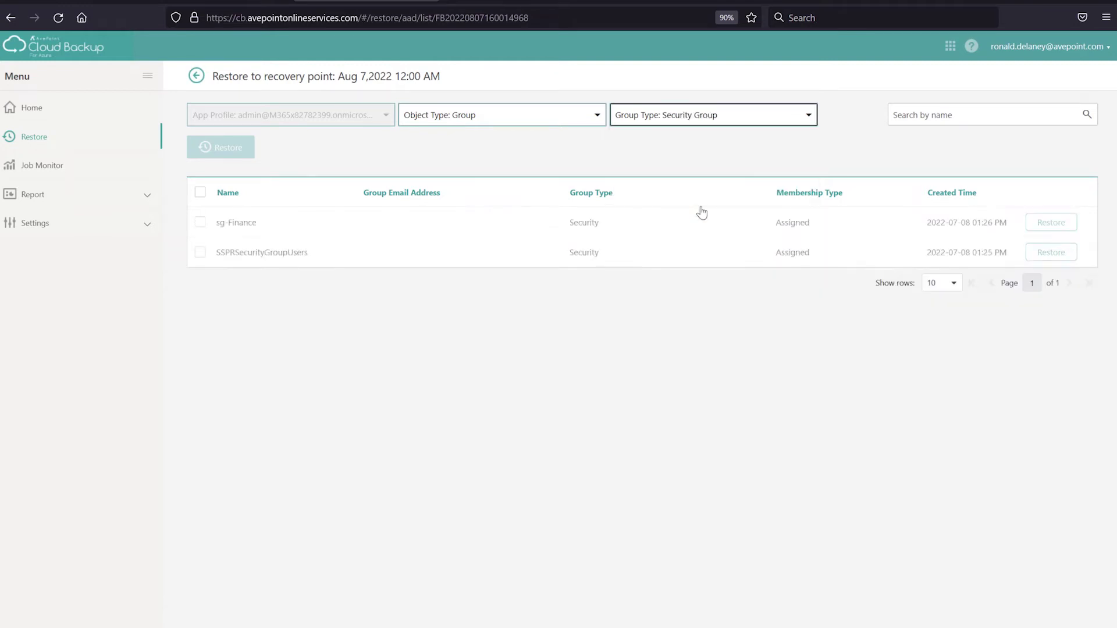
click(720, 118)
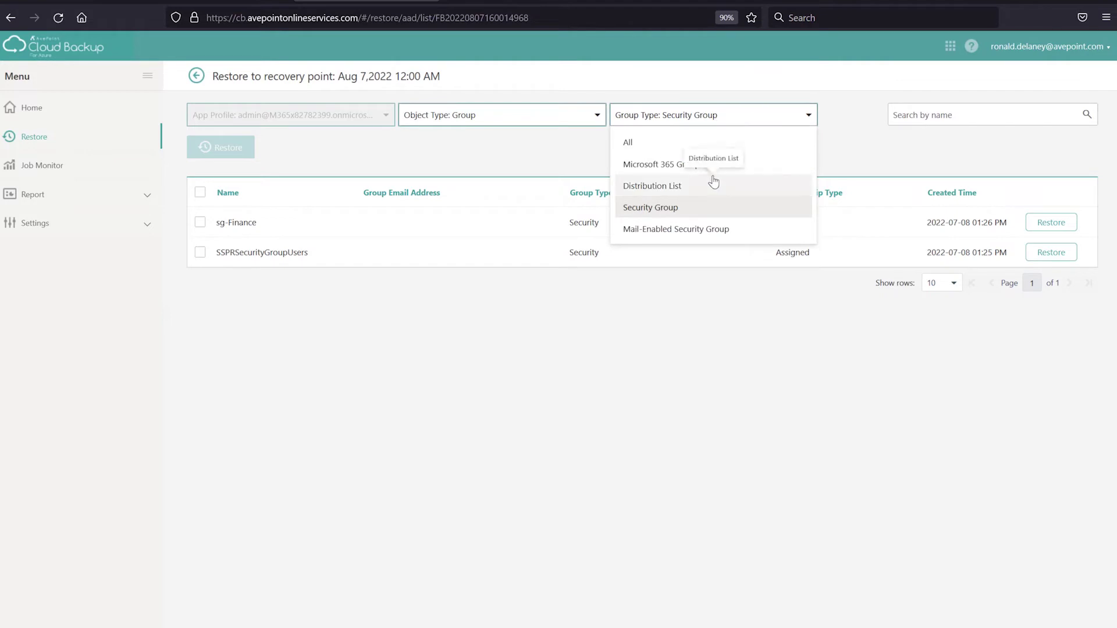
click(712, 183)
click(720, 118)
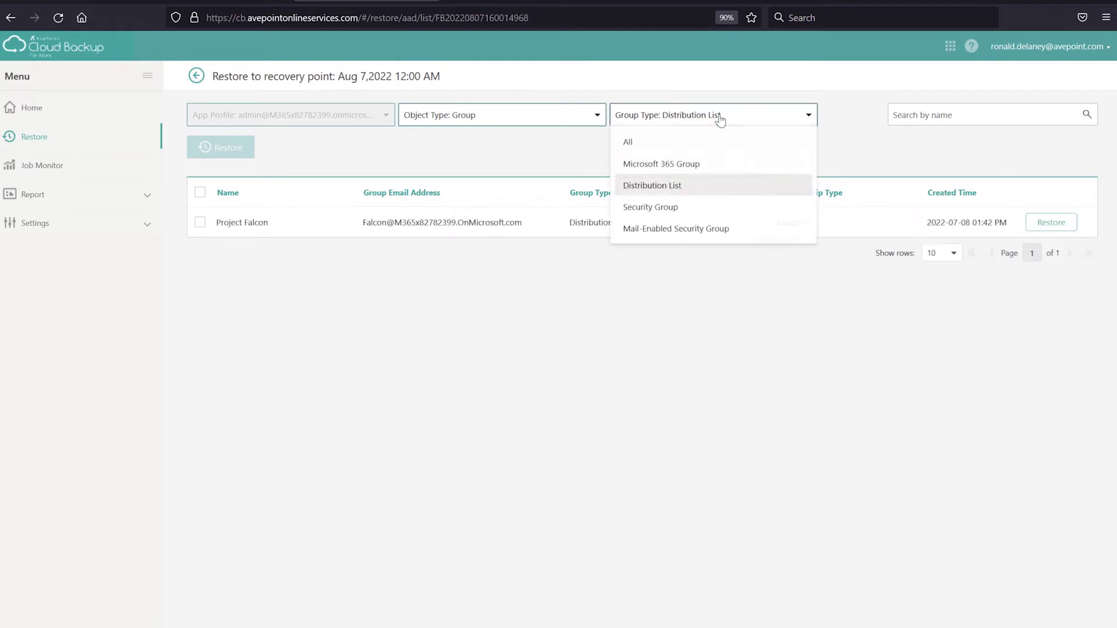
click(707, 231)
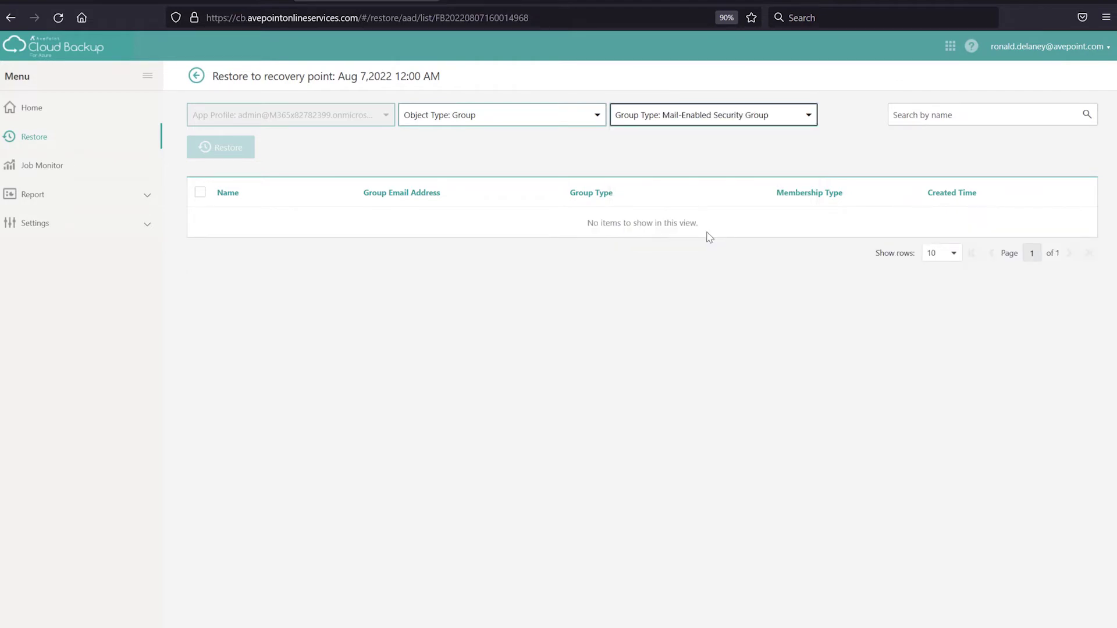
click(699, 116)
click(700, 168)
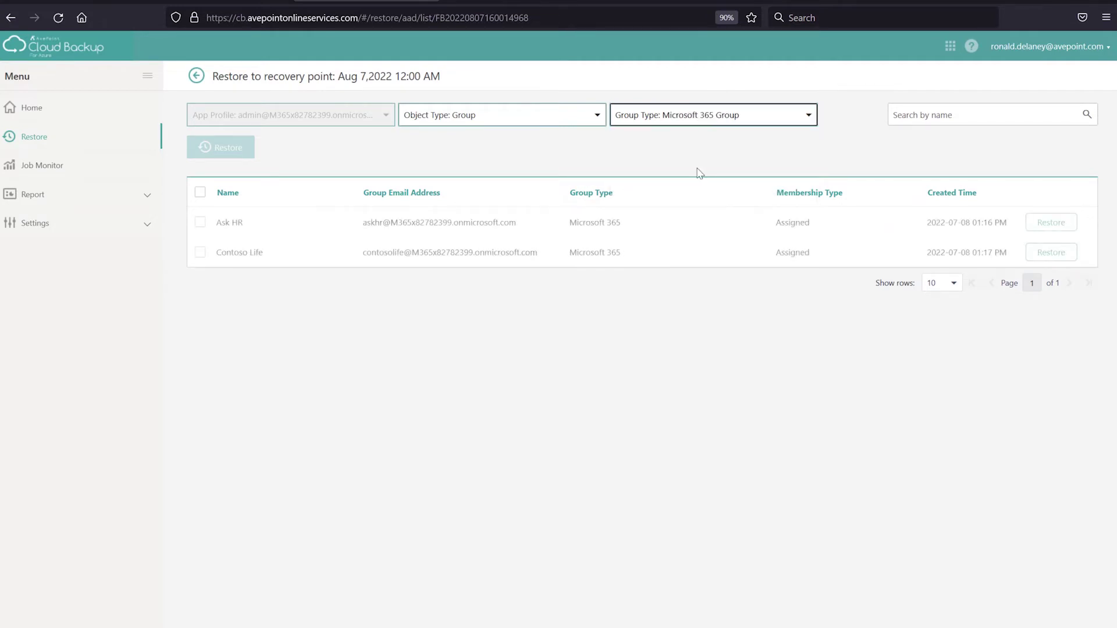
click(700, 116)
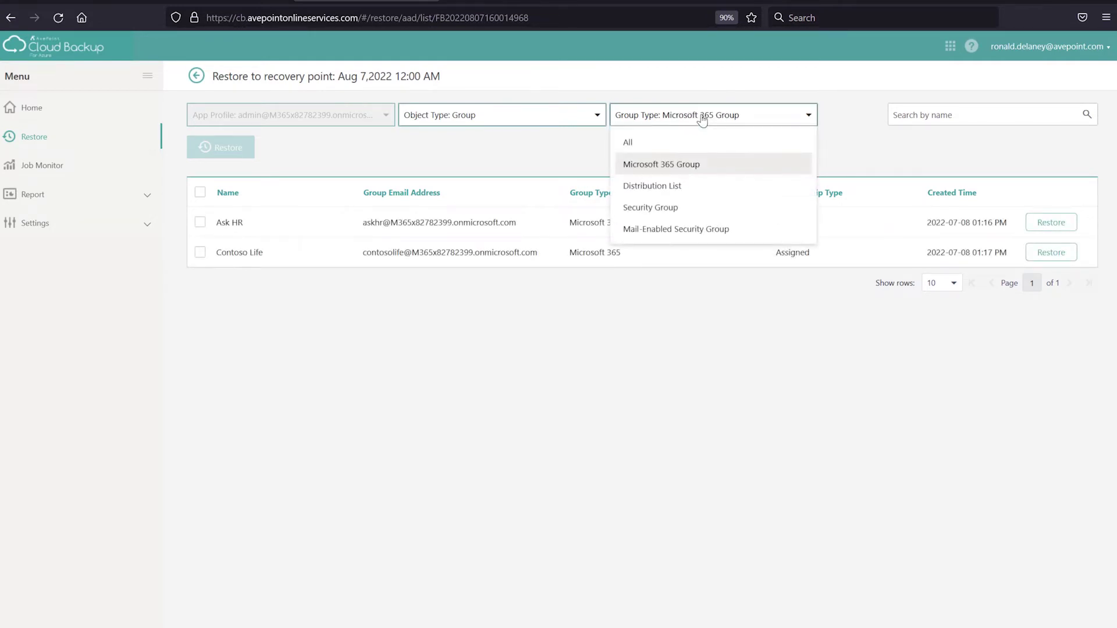
click(682, 190)
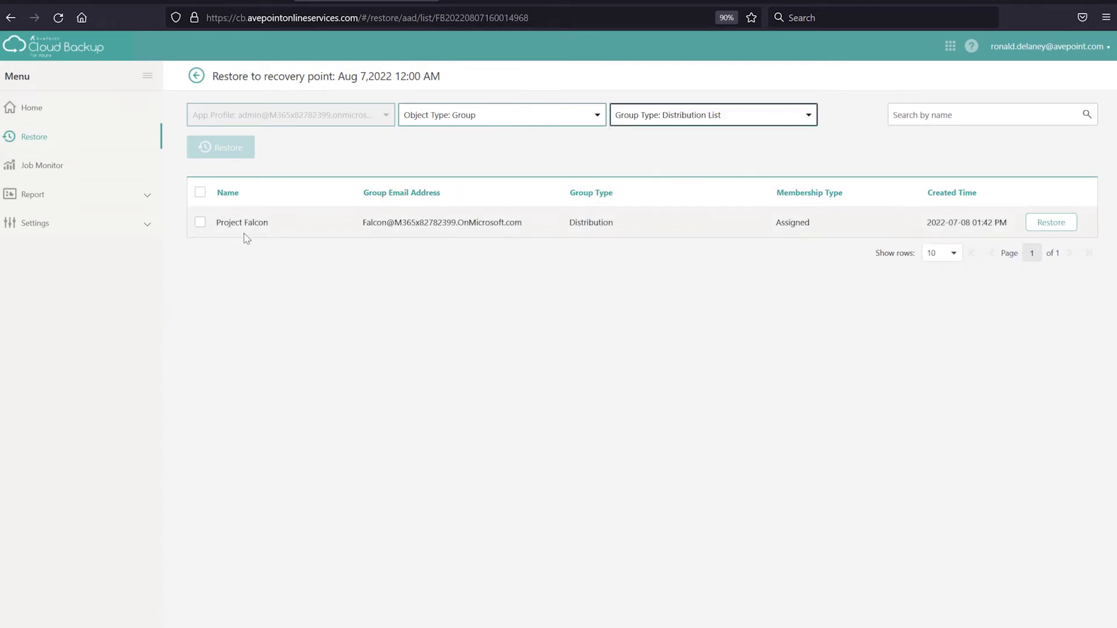
Start restoring Project Falcon, review all its properties, and advance to Restore Options with Skip and Keep Relationship
click(200, 224)
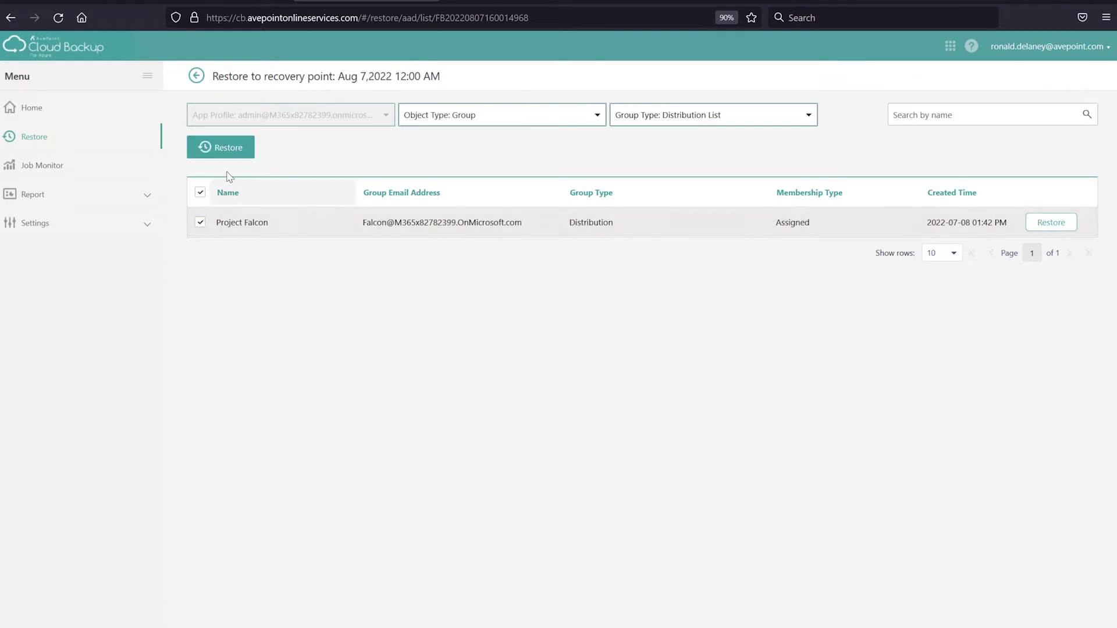
click(231, 150)
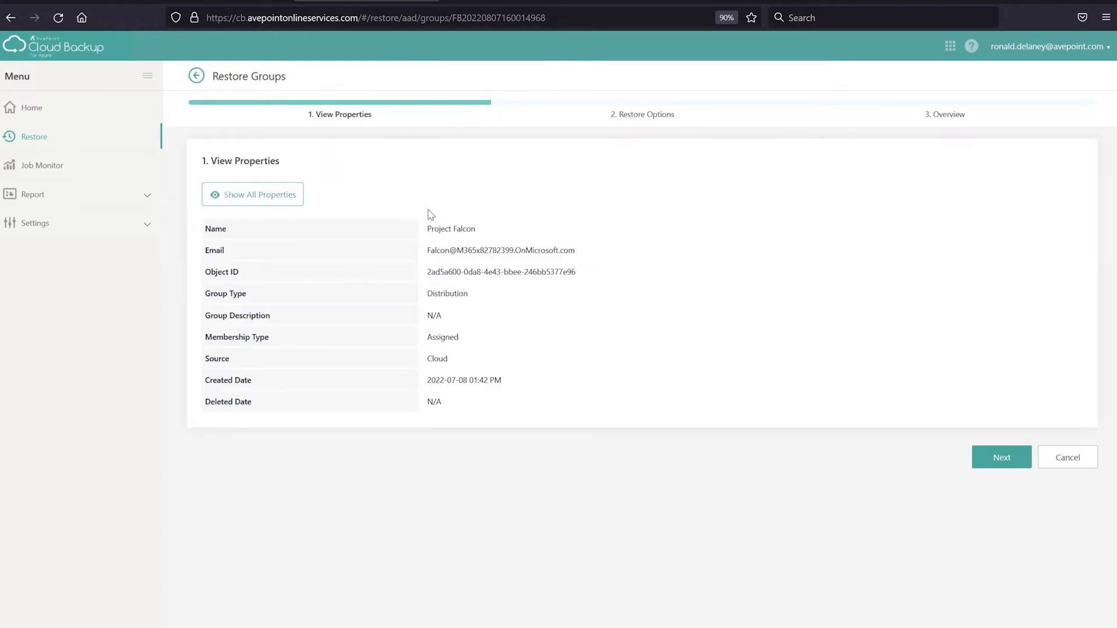
click(291, 198)
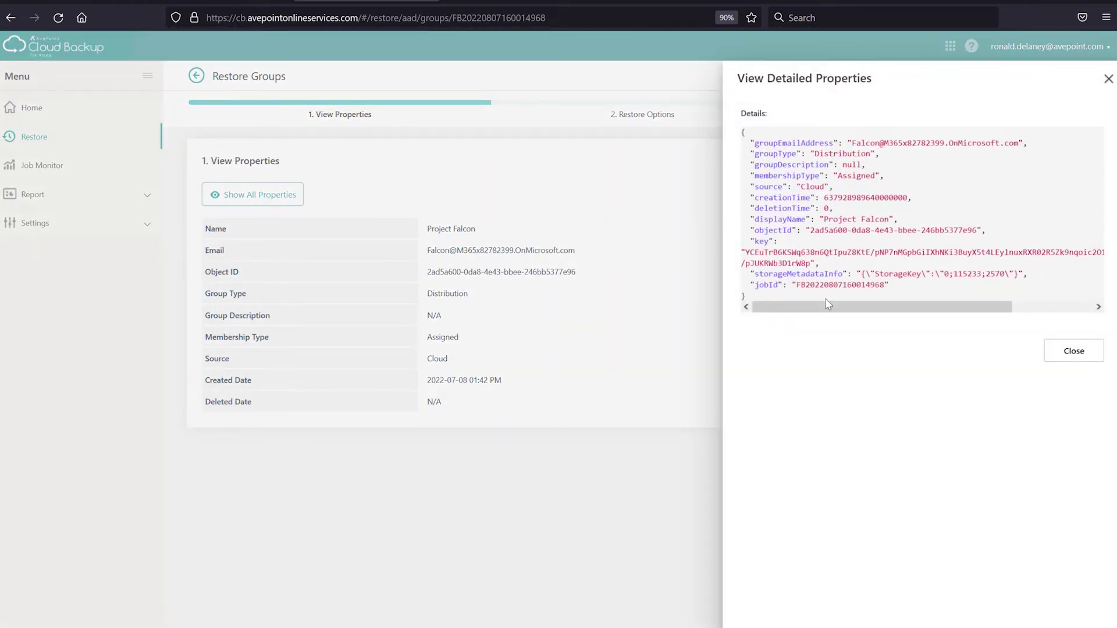
click(1065, 353)
click(995, 462)
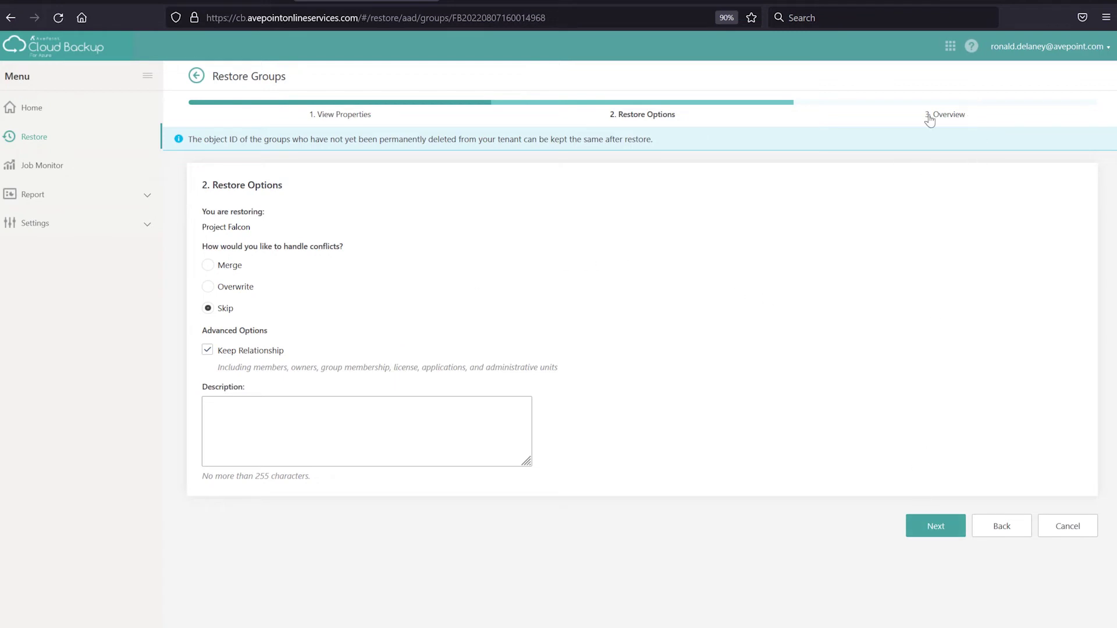
Cancel the Project Falcon restore wizard and return to the Group Type filter on the full group list
click(994, 529)
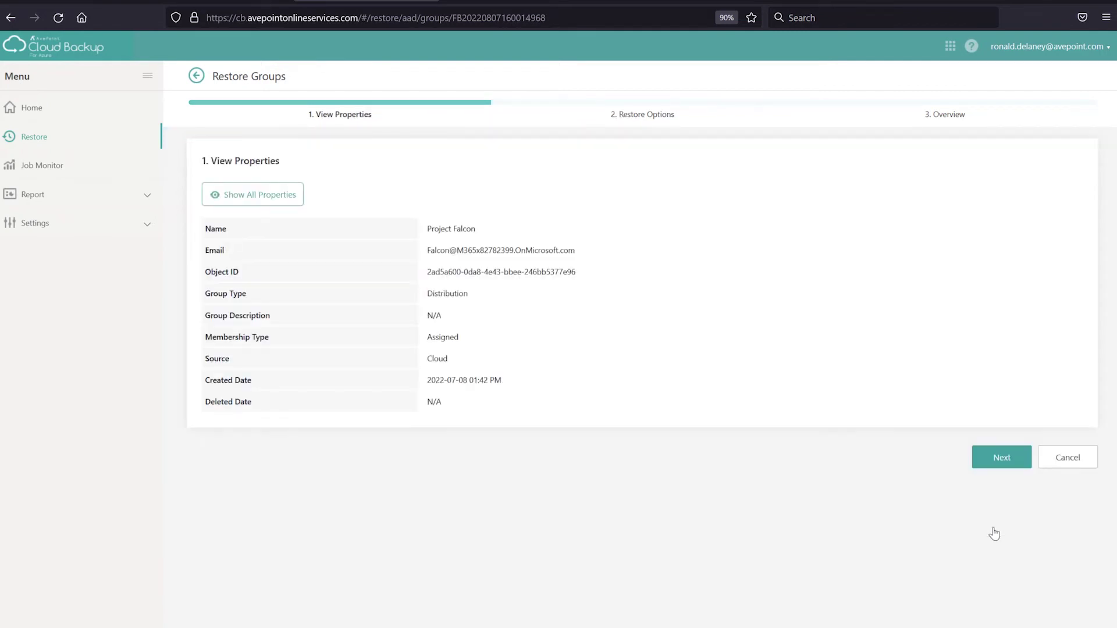
click(1062, 466)
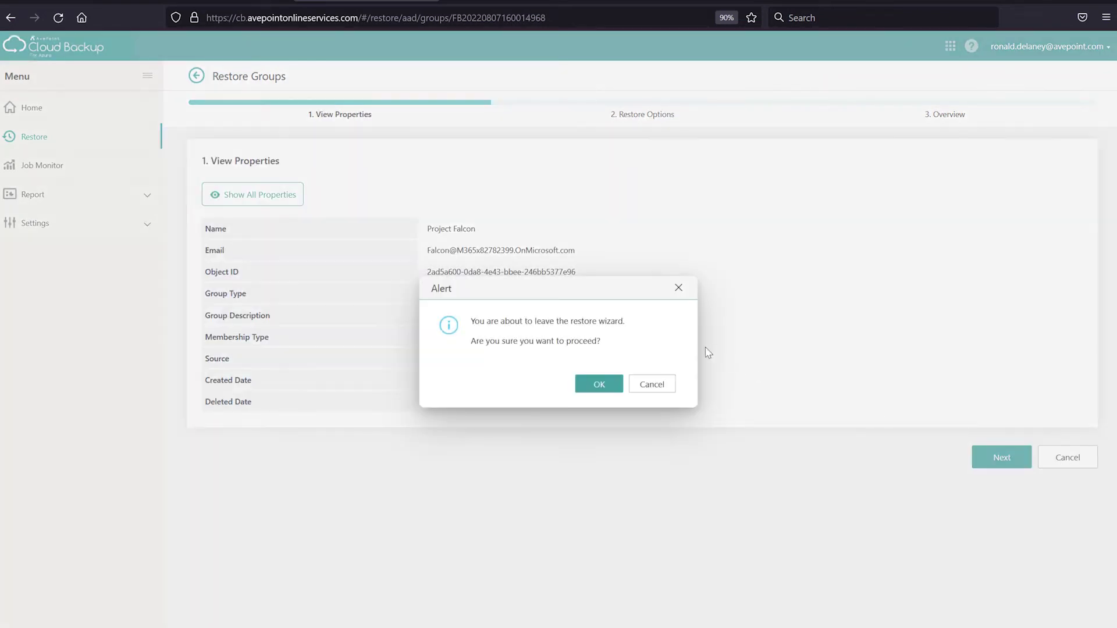
click(600, 385)
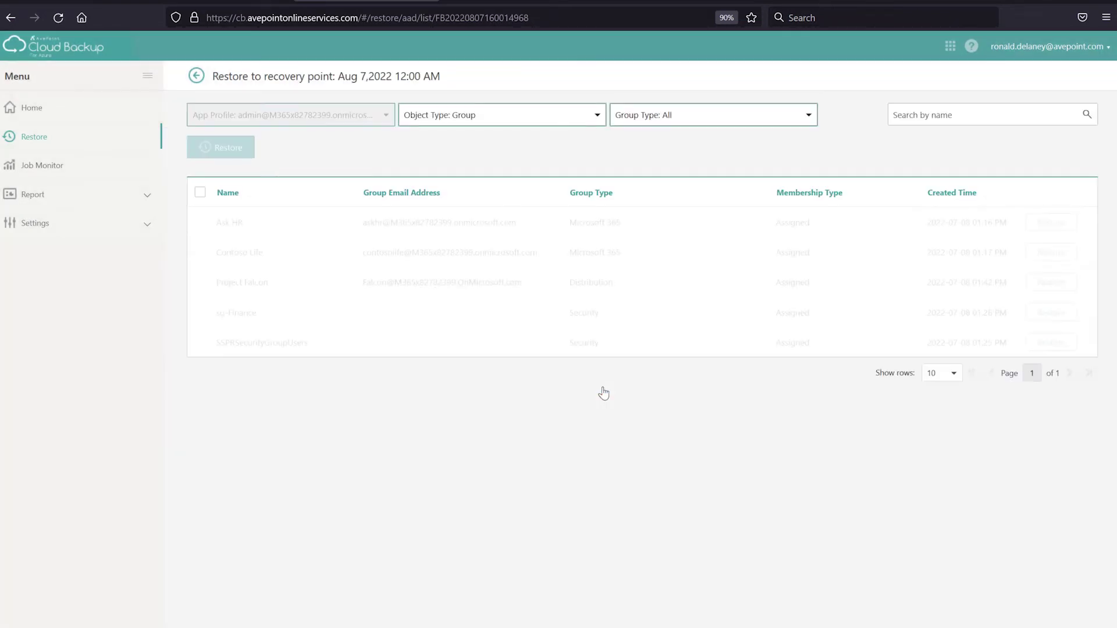
click(669, 124)
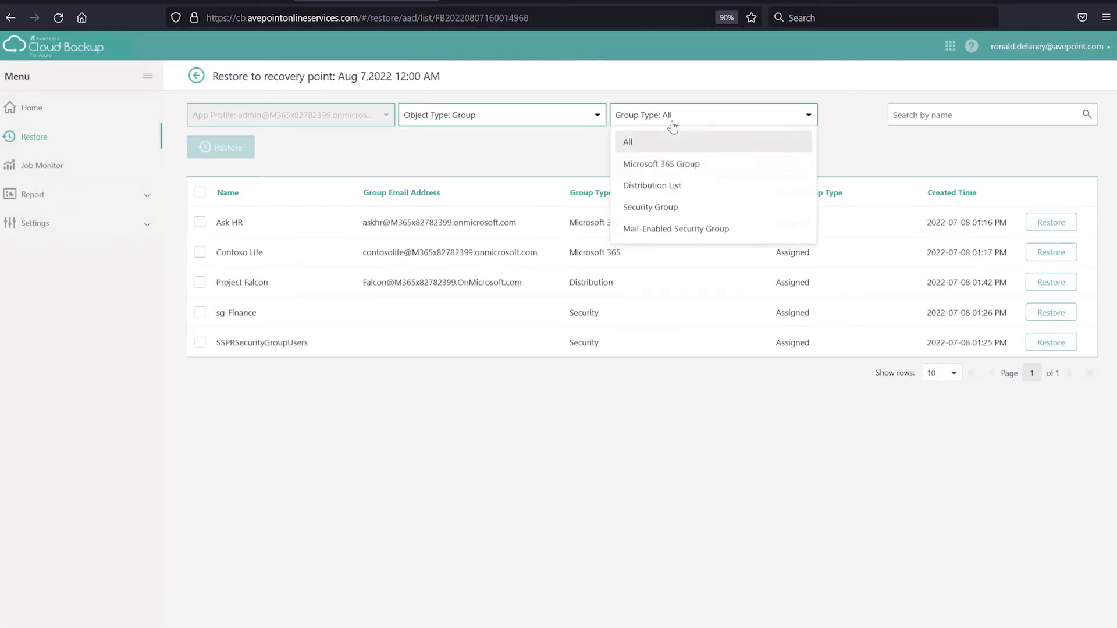
Filter to Security Group, walk the sg-Finance restore wizard to Restore Options, then cancel it
click(675, 218)
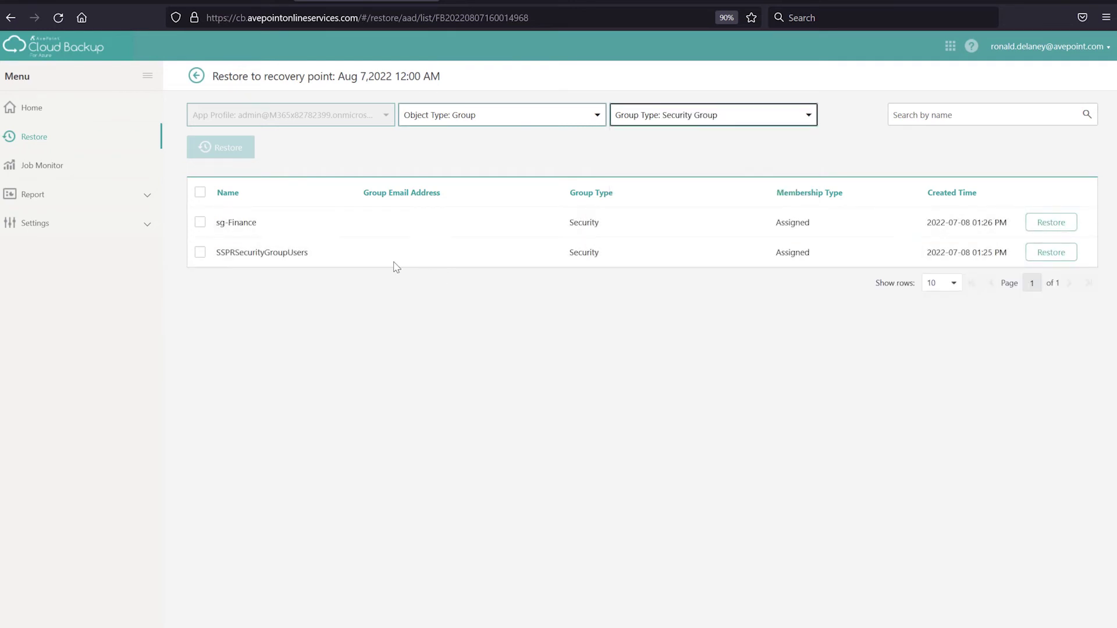
click(199, 223)
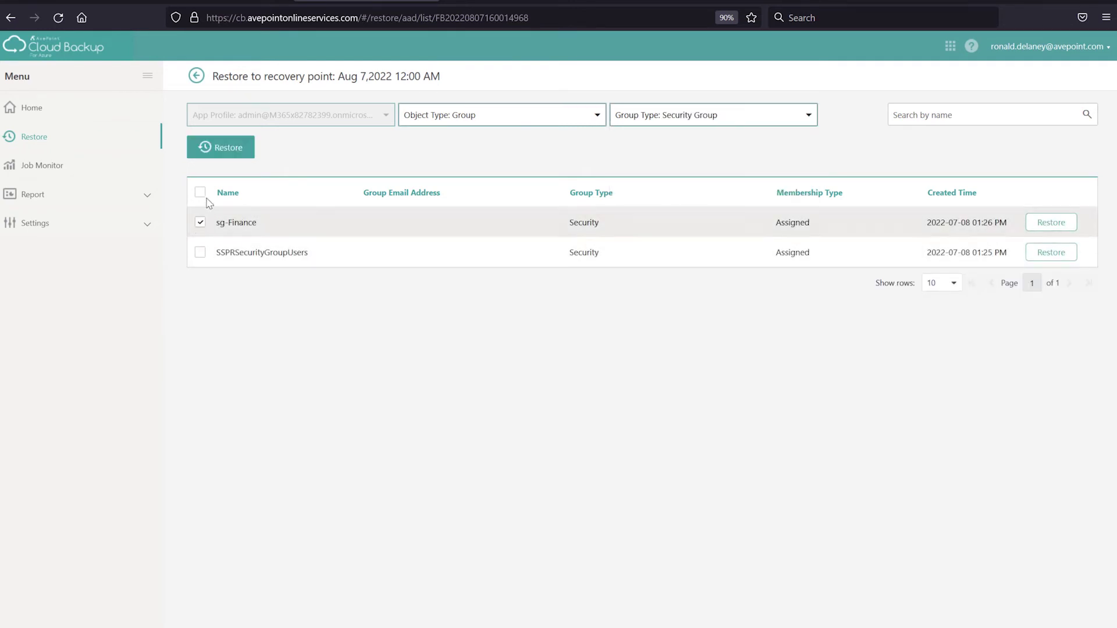
click(218, 148)
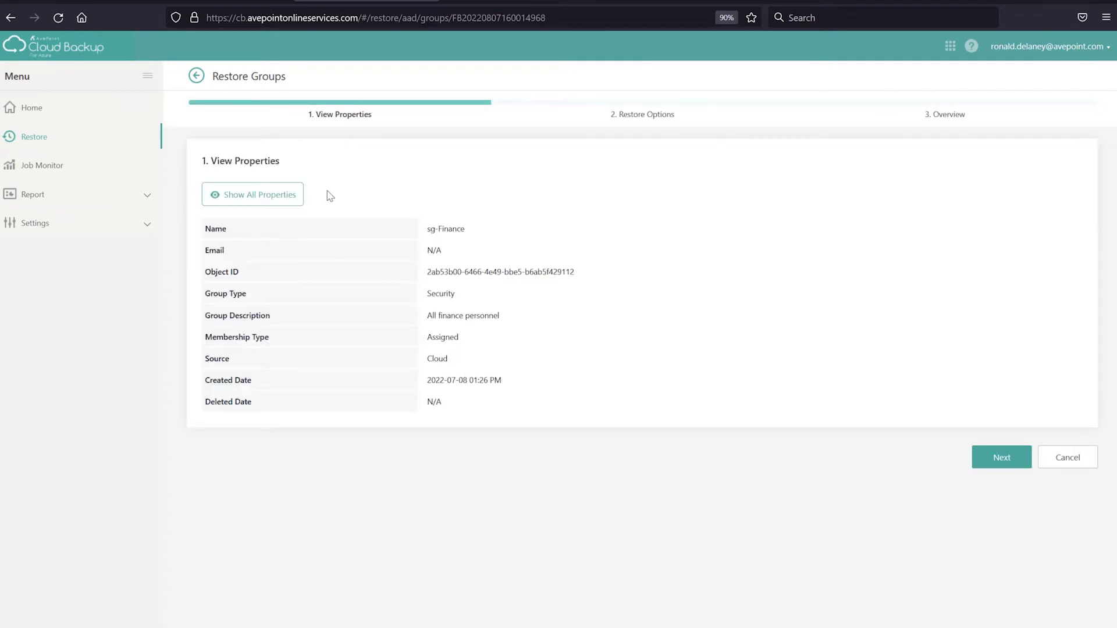
click(273, 194)
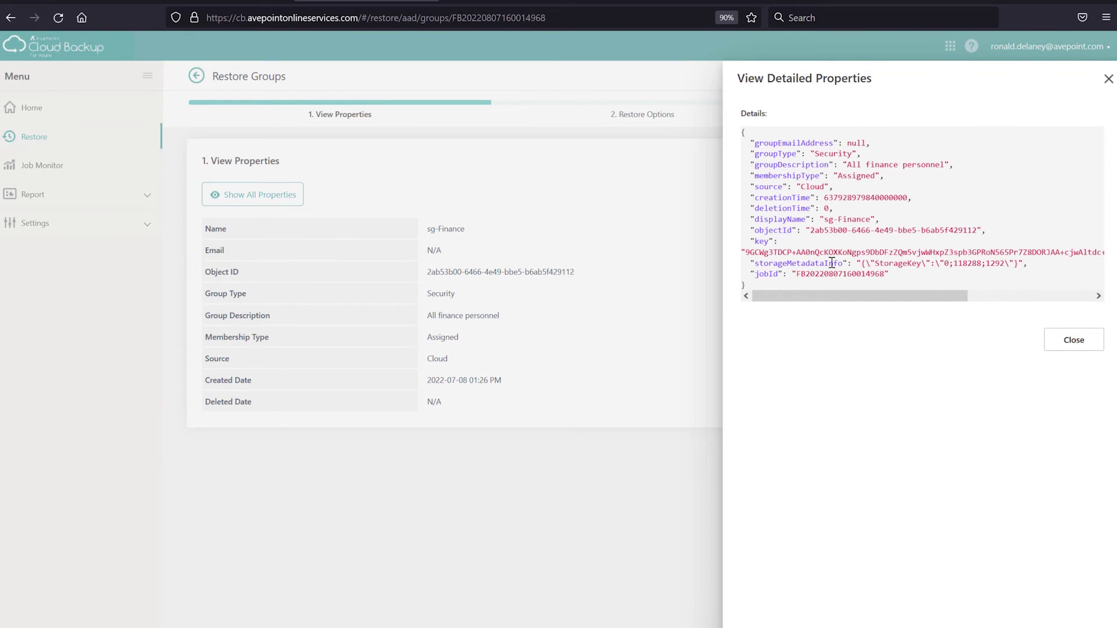
click(1059, 342)
click(981, 450)
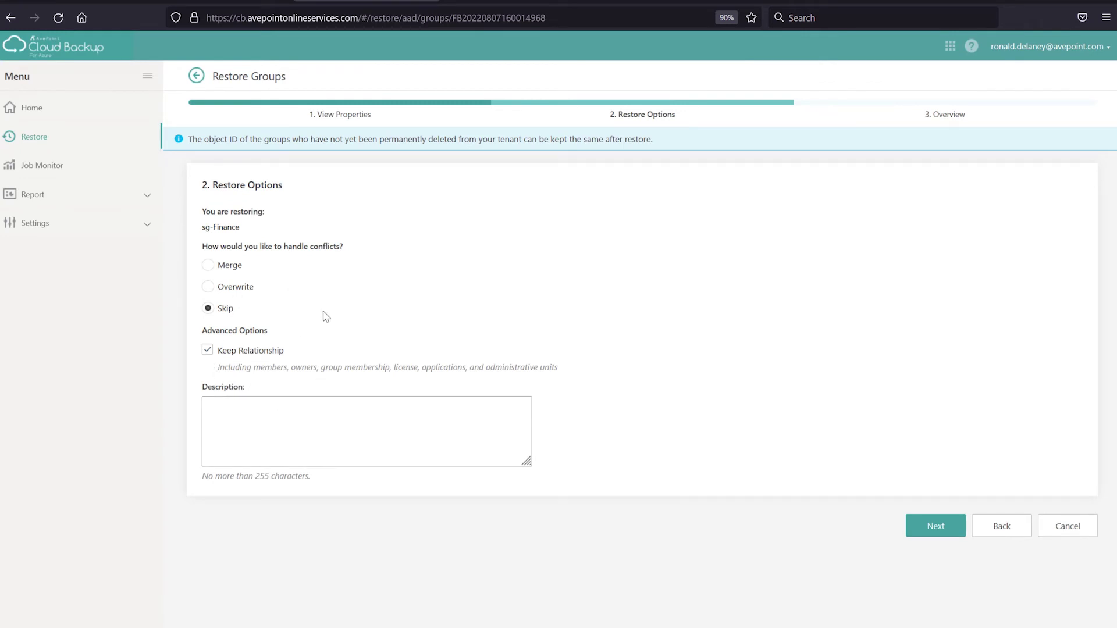
click(1062, 531)
click(598, 383)
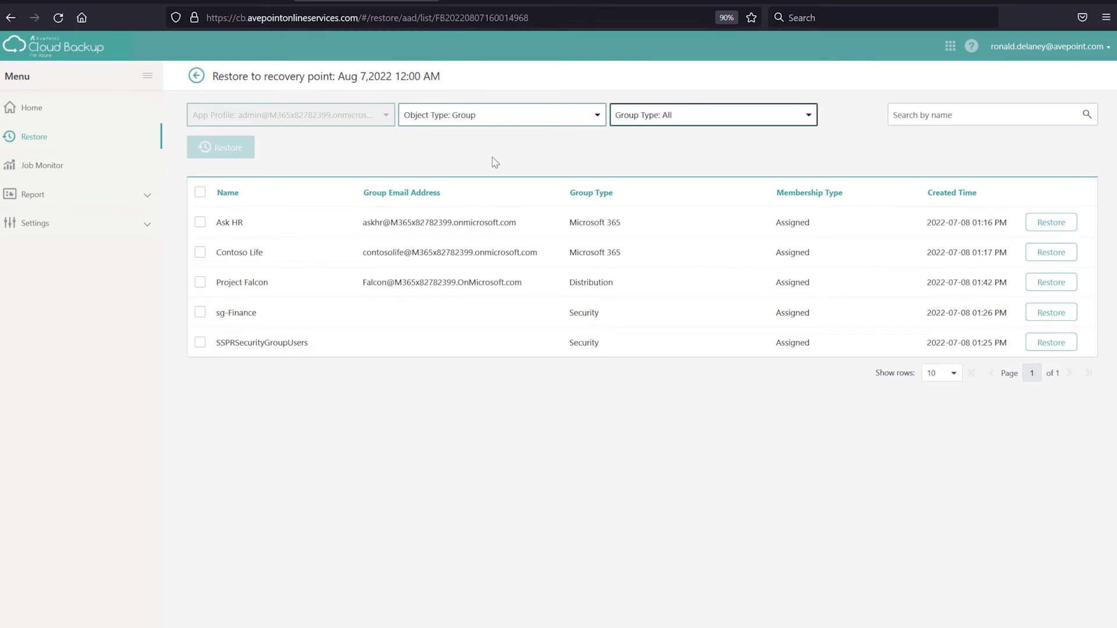
Open the Object Type dropdown, then switch to the Azure AD admin center's All users page
click(500, 116)
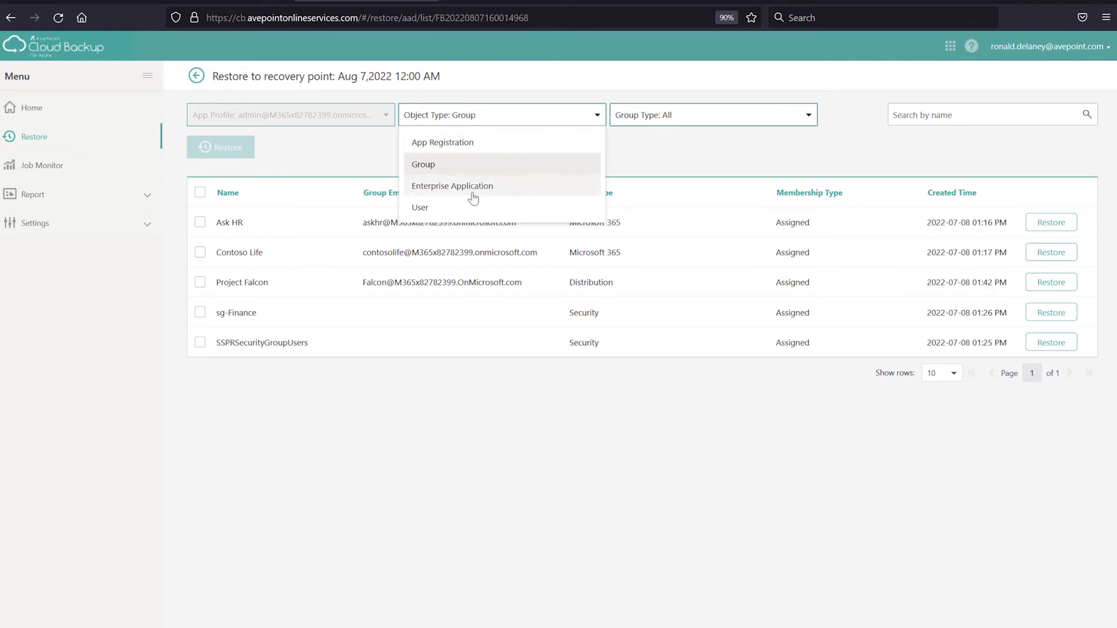
click(795, 4)
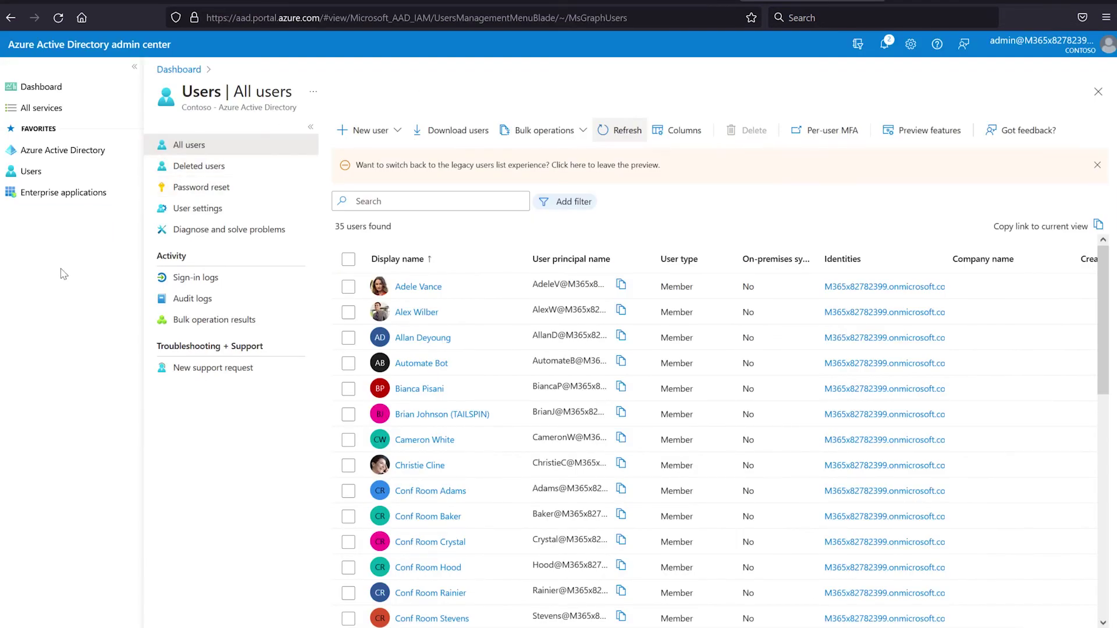
In the Azure AD tenant, list all four app registrations, then return to Cloud Backup's restore page
click(74, 151)
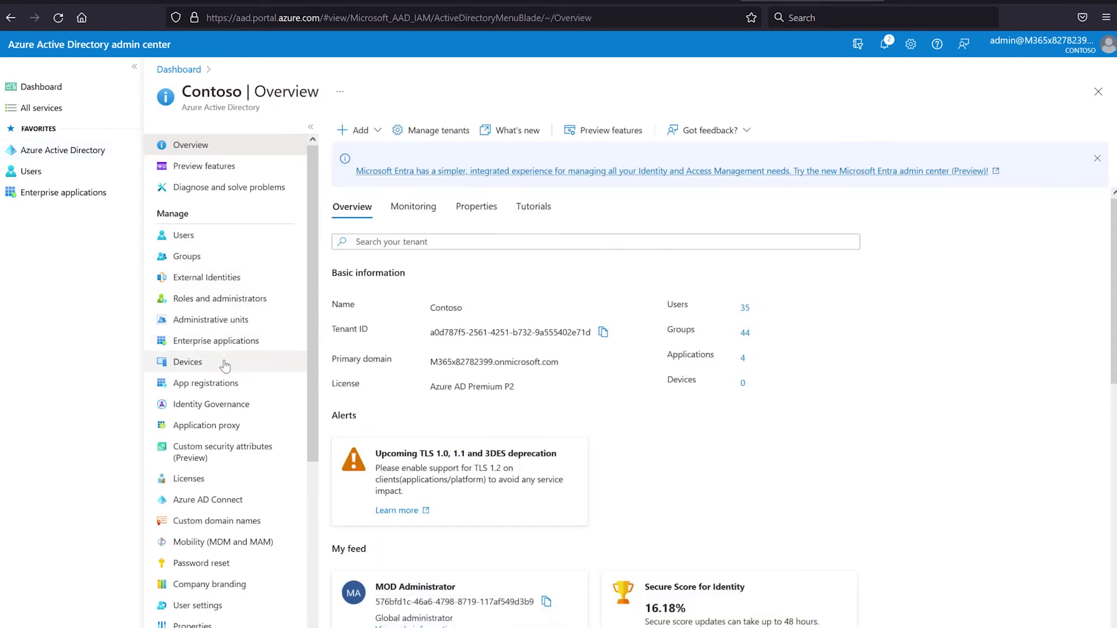
click(216, 392)
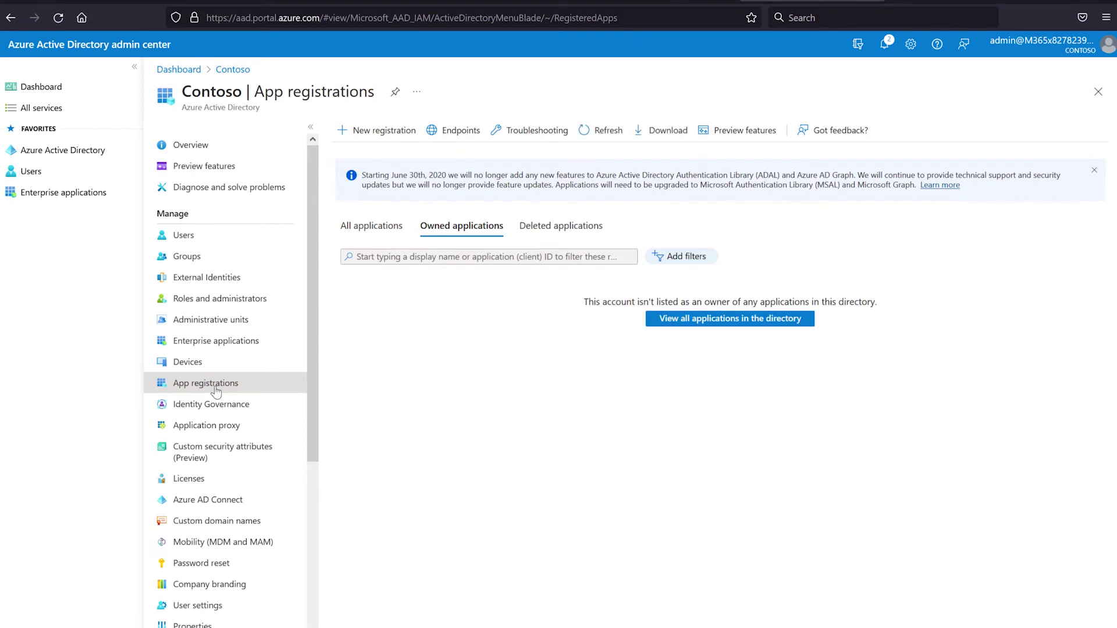
click(376, 231)
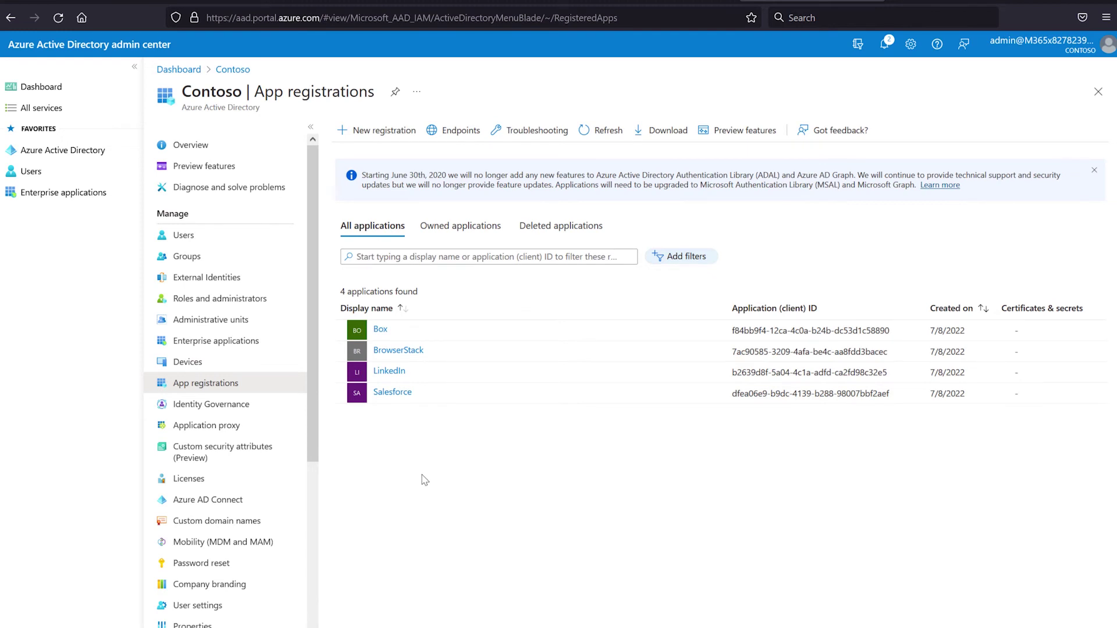
click(357, 1)
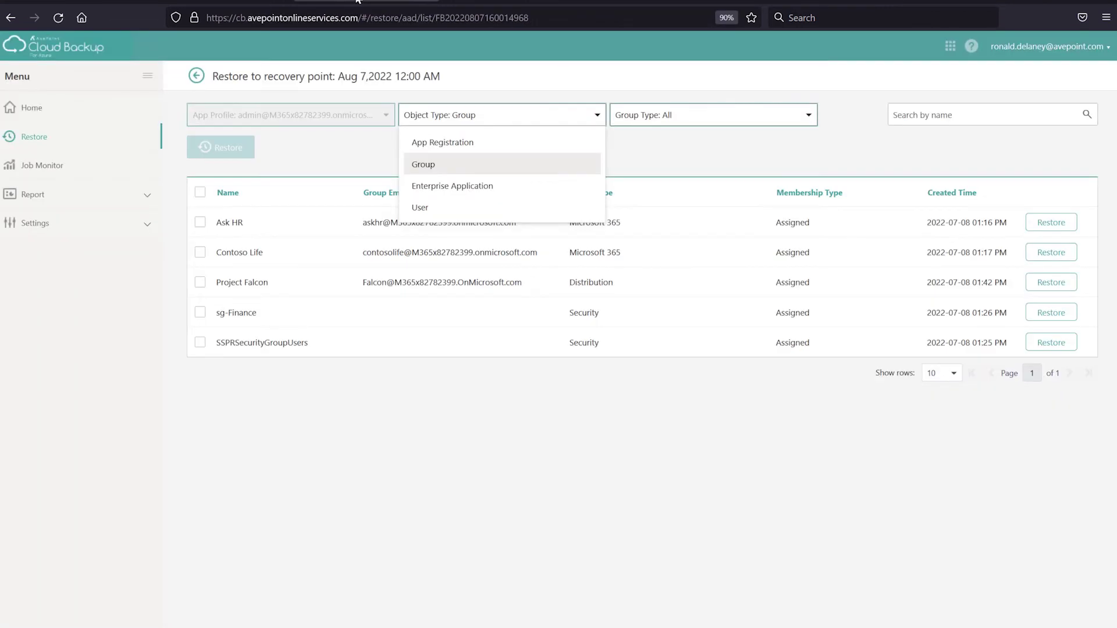
Set Object Type to App Registration to list the four backups, then return to Azure AD
click(460, 145)
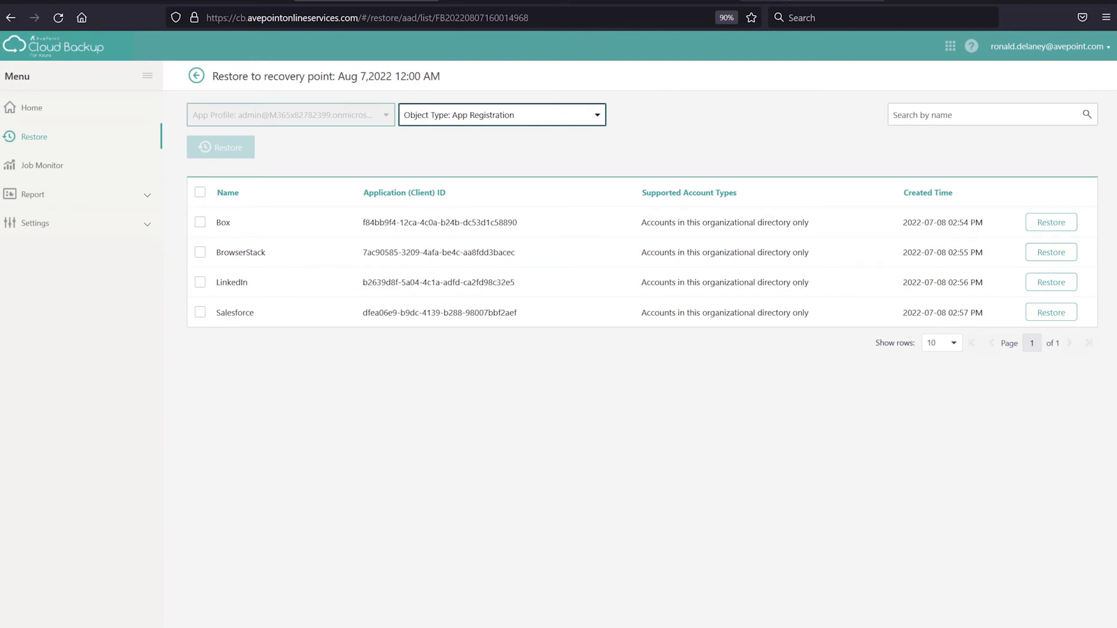
click(808, 2)
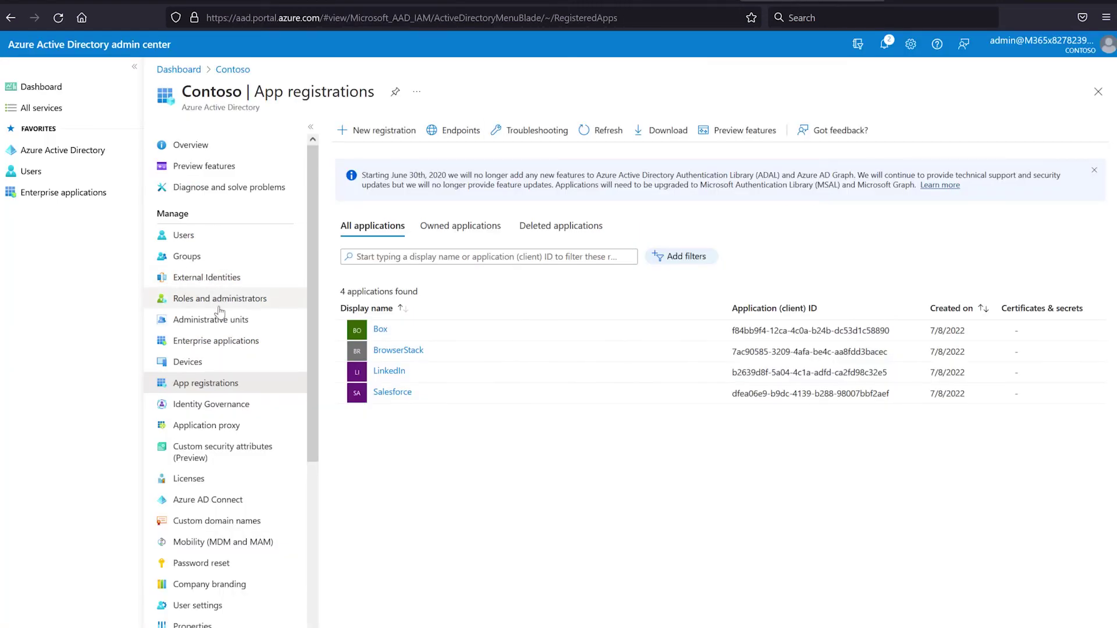
Review the 20 enterprise applications with a widened Name column, then list all app registrations
click(219, 340)
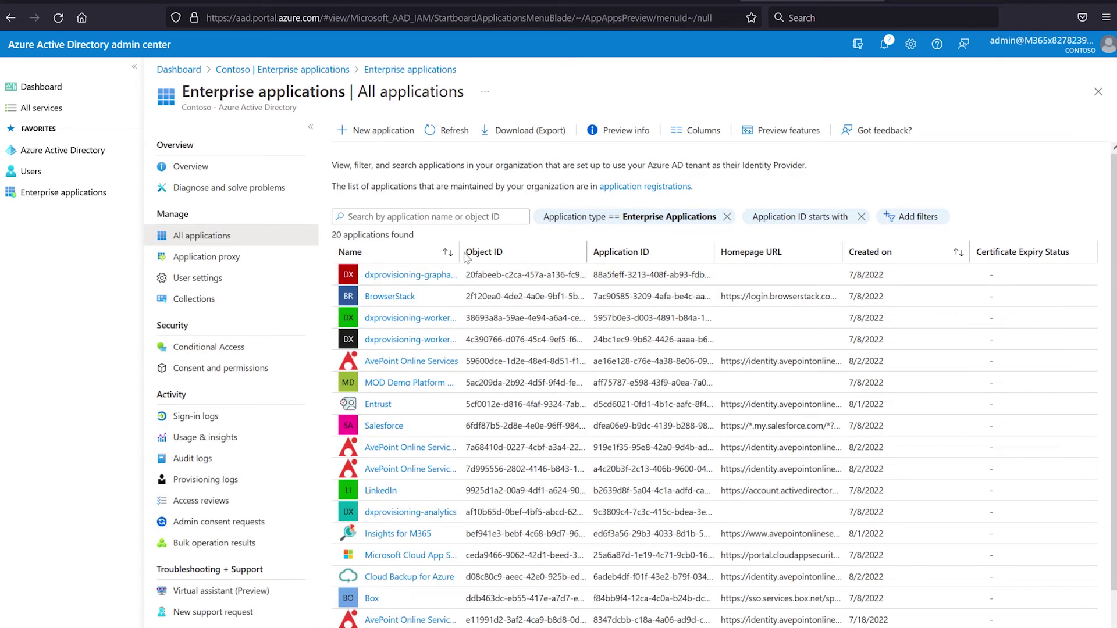
drag(460, 255, 565, 254)
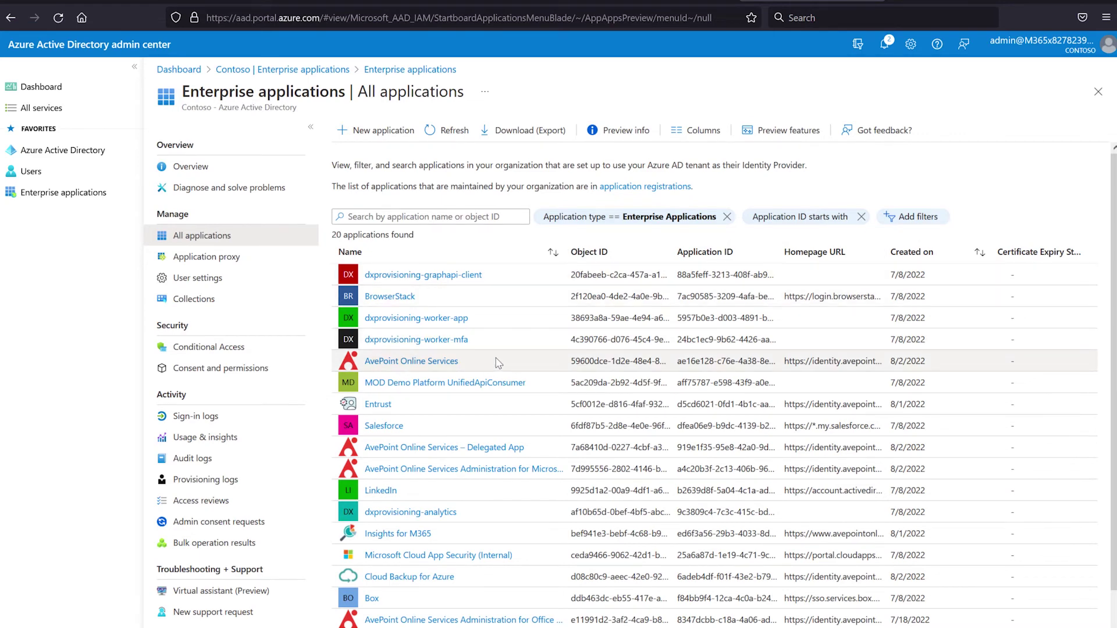
scroll(499, 363, down, 1)
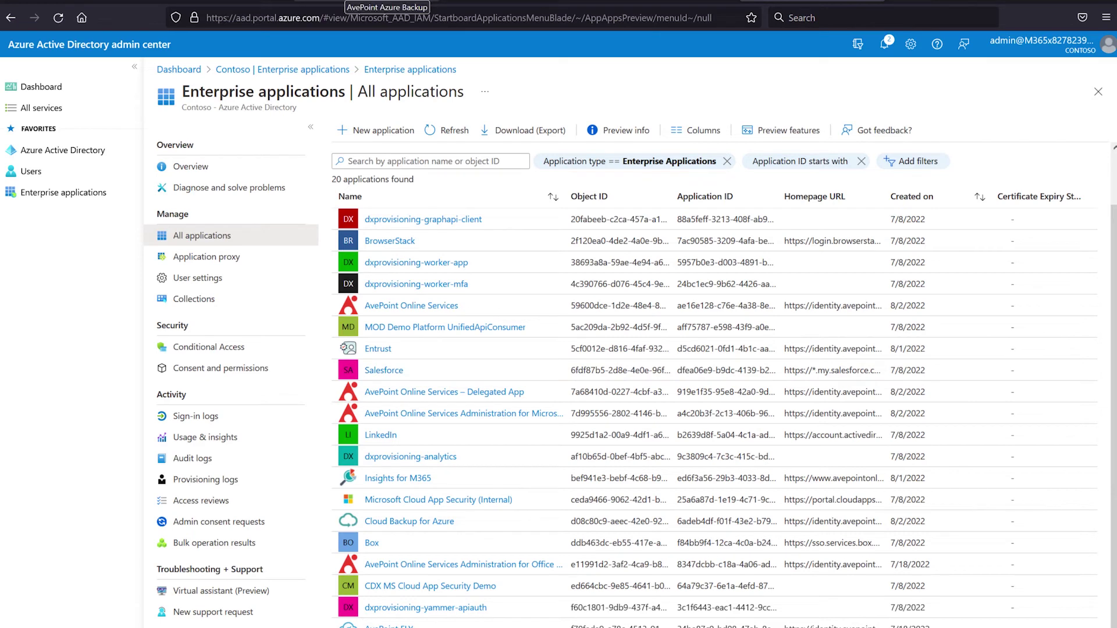
click(12, 19)
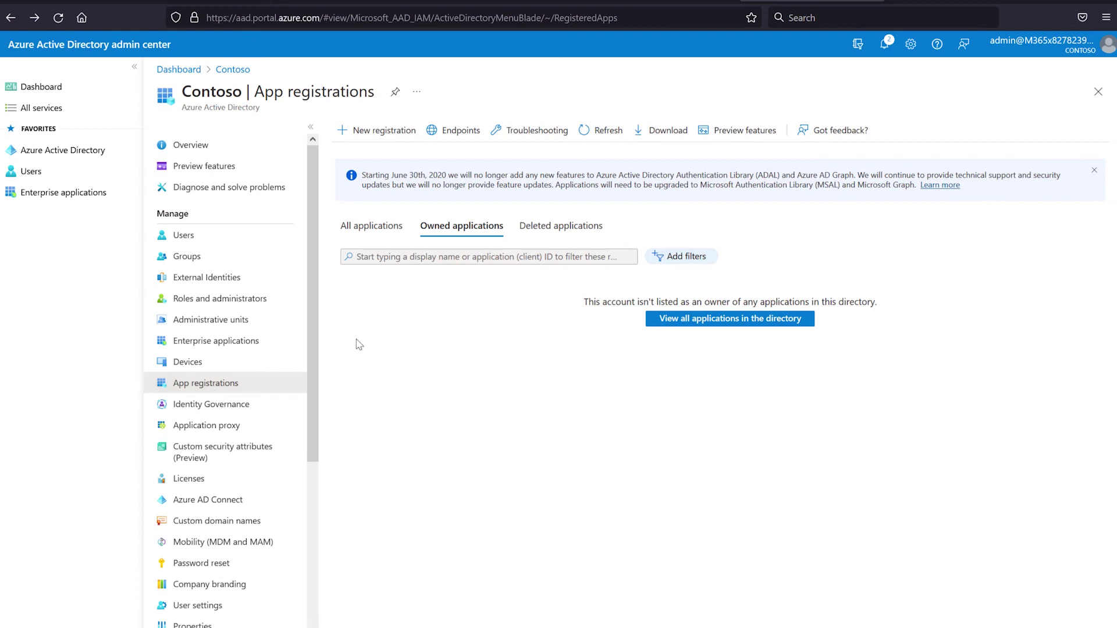
click(372, 228)
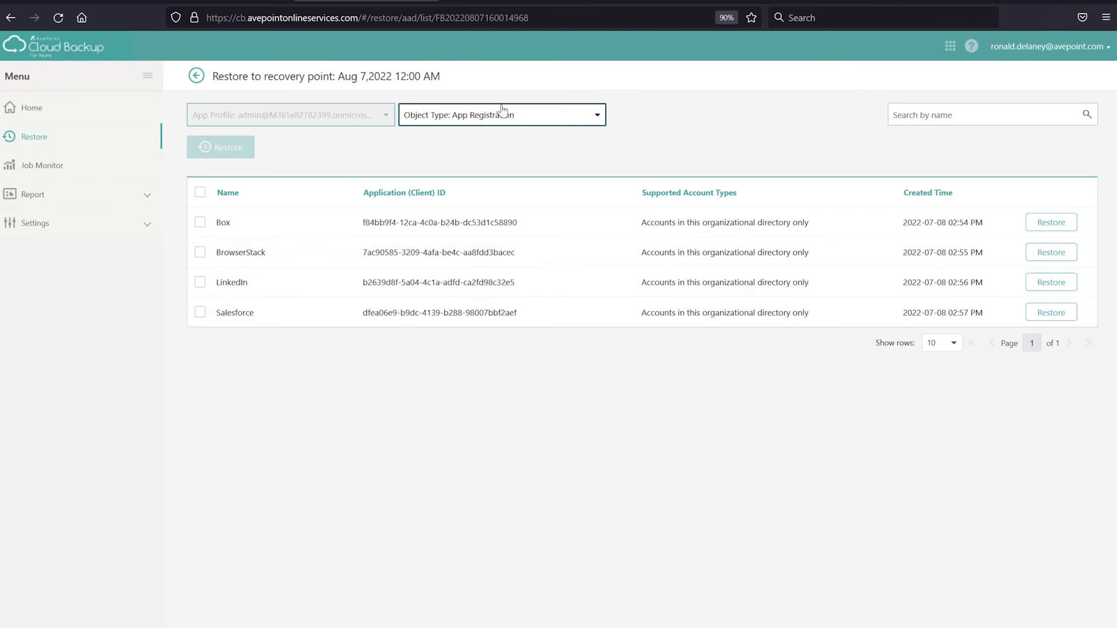
Review backed-up enterprise applications, then switch back to App Registration and tick Salesforce
click(501, 112)
click(487, 185)
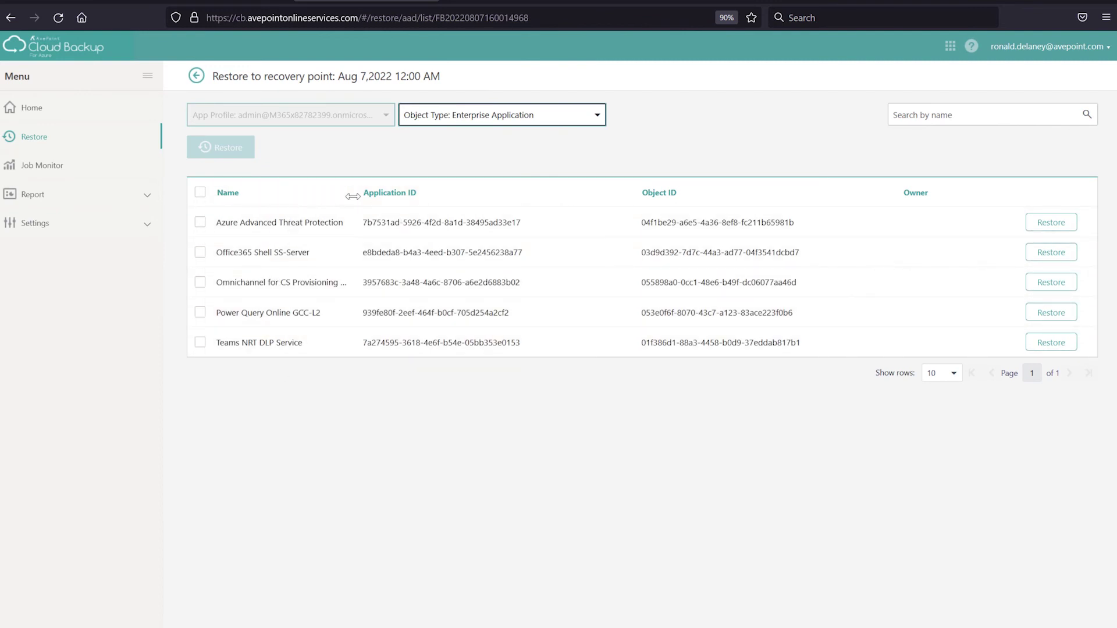
drag(356, 193, 400, 193)
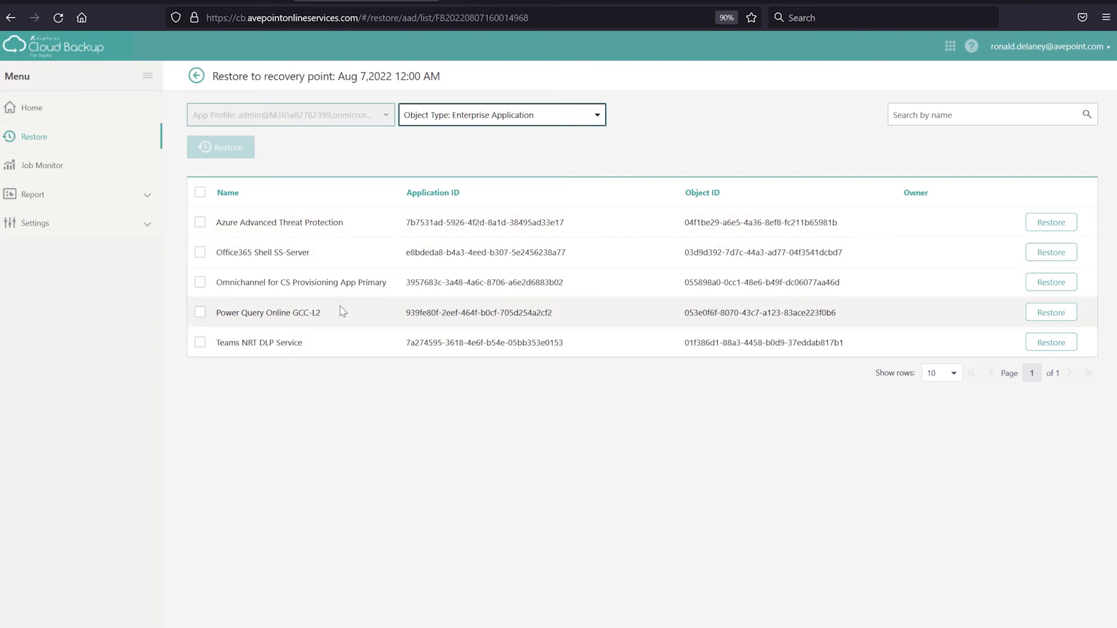
click(477, 124)
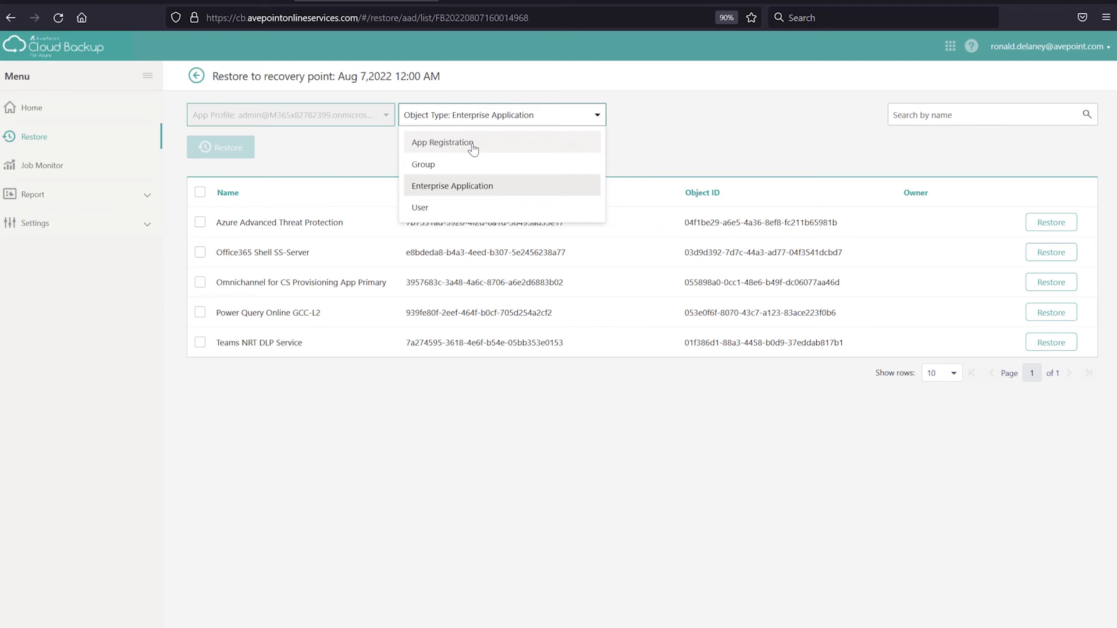
click(473, 149)
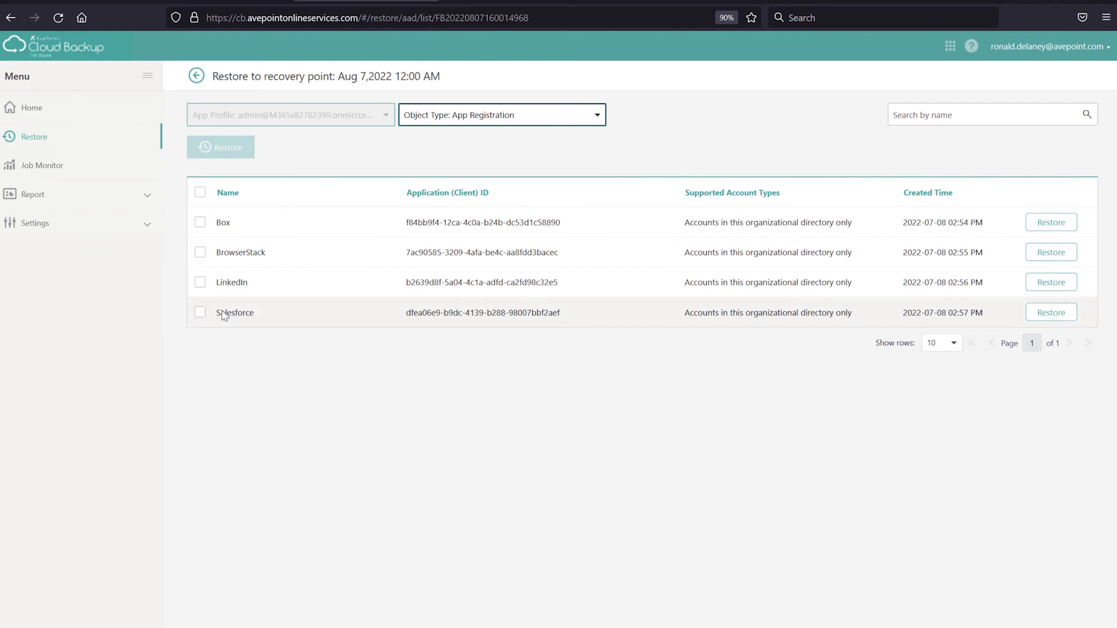
click(200, 313)
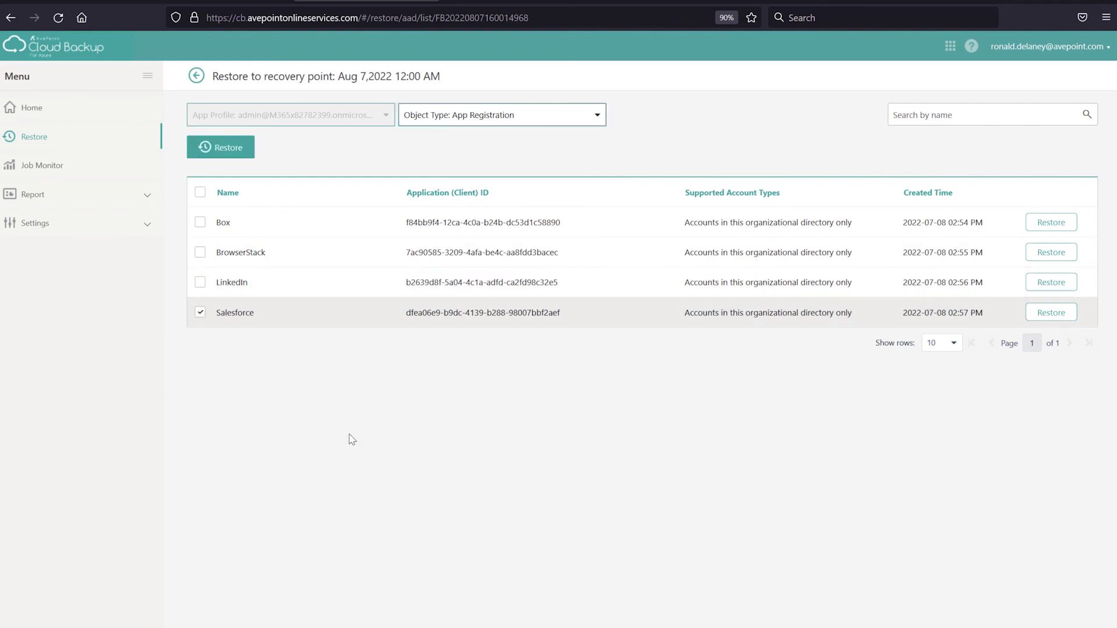
Preview the Salesforce restore's full properties and Restore Options step, then cancel it
click(233, 154)
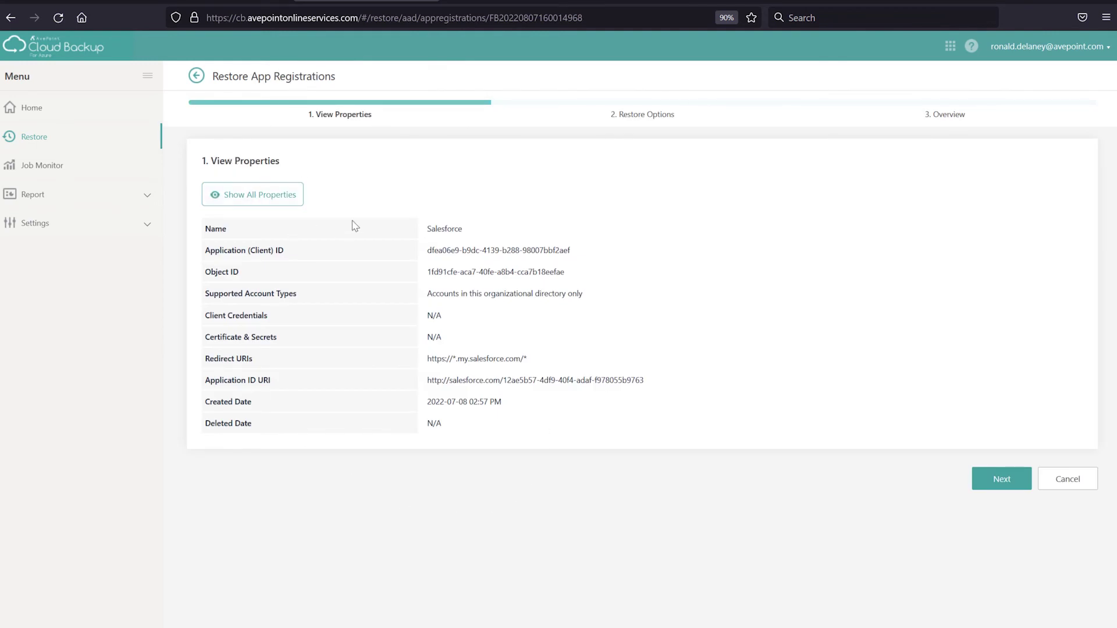
click(284, 195)
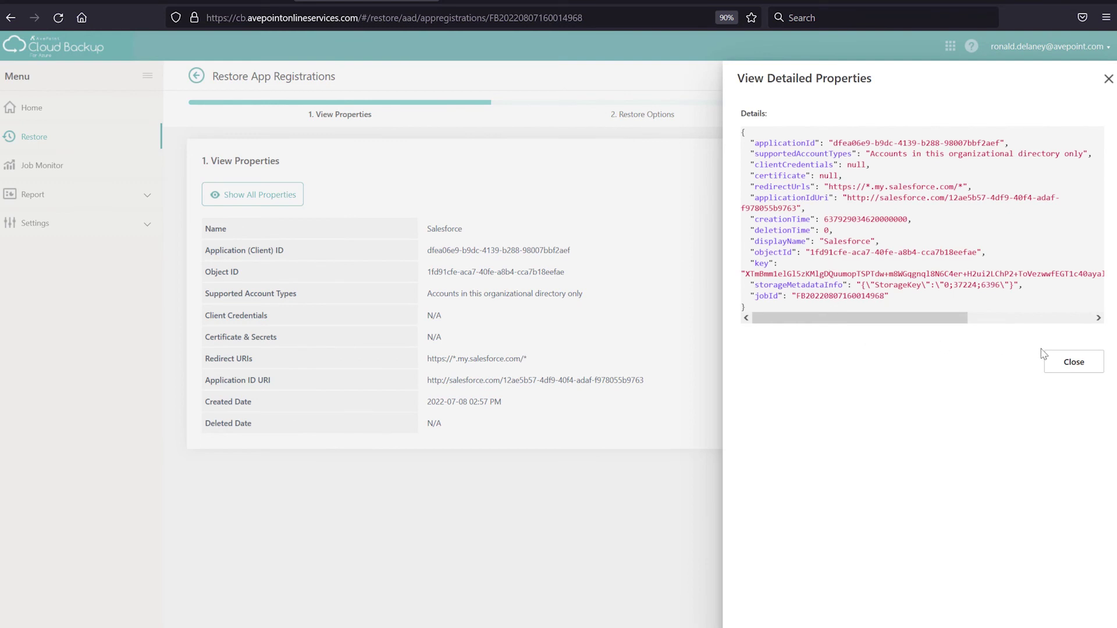
click(1069, 363)
click(999, 478)
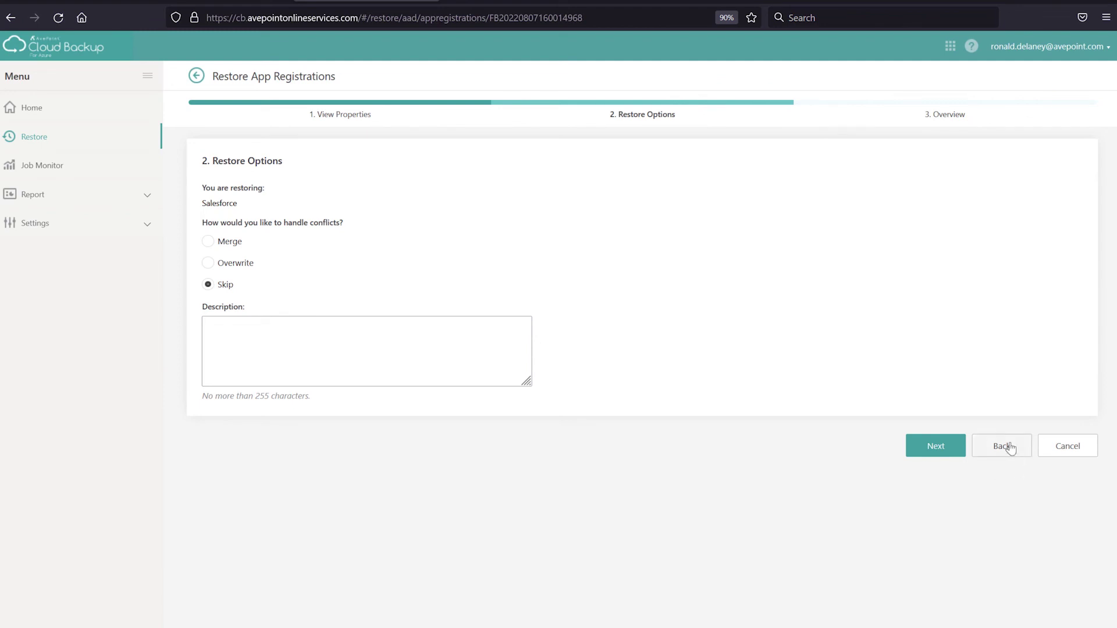
click(990, 449)
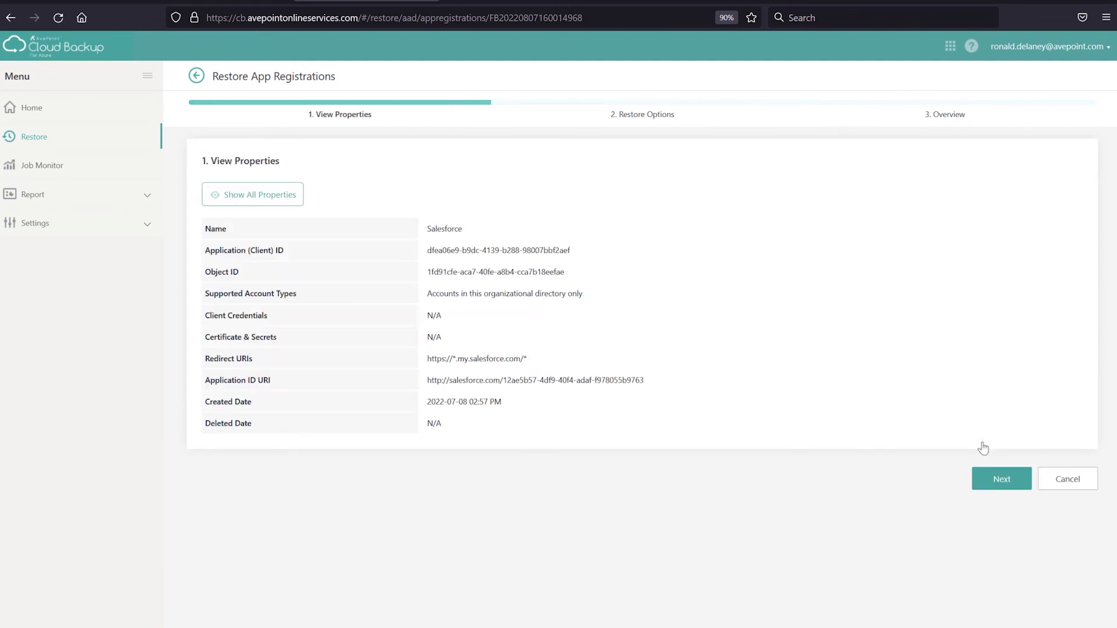
click(1075, 487)
Confirm leaving the Salesforce wizard and tick Office365 Shell SS-Server among enterprise applications
click(605, 382)
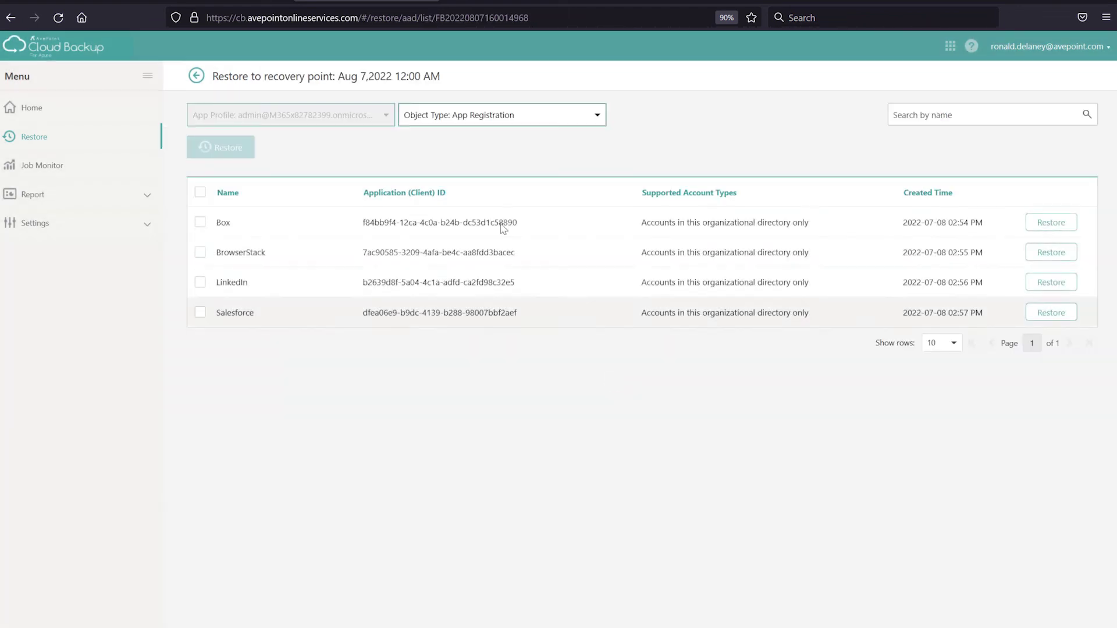
click(516, 117)
click(489, 188)
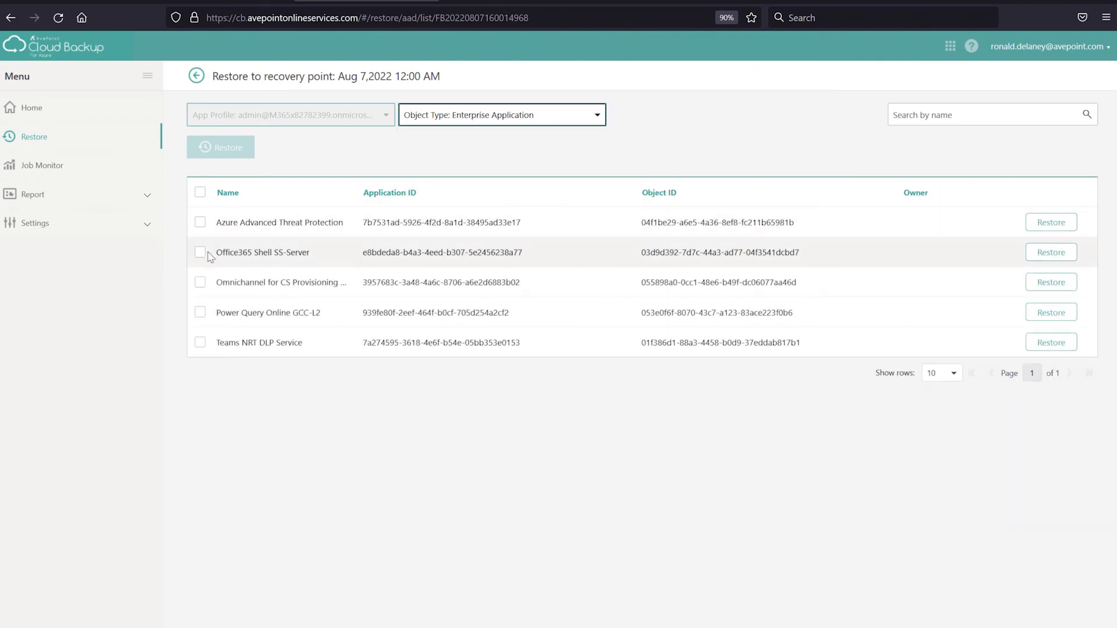
click(200, 252)
Take the Office365 Shell SS-Server restore to Restore Options, then go to Azure AD's App registrations
click(220, 148)
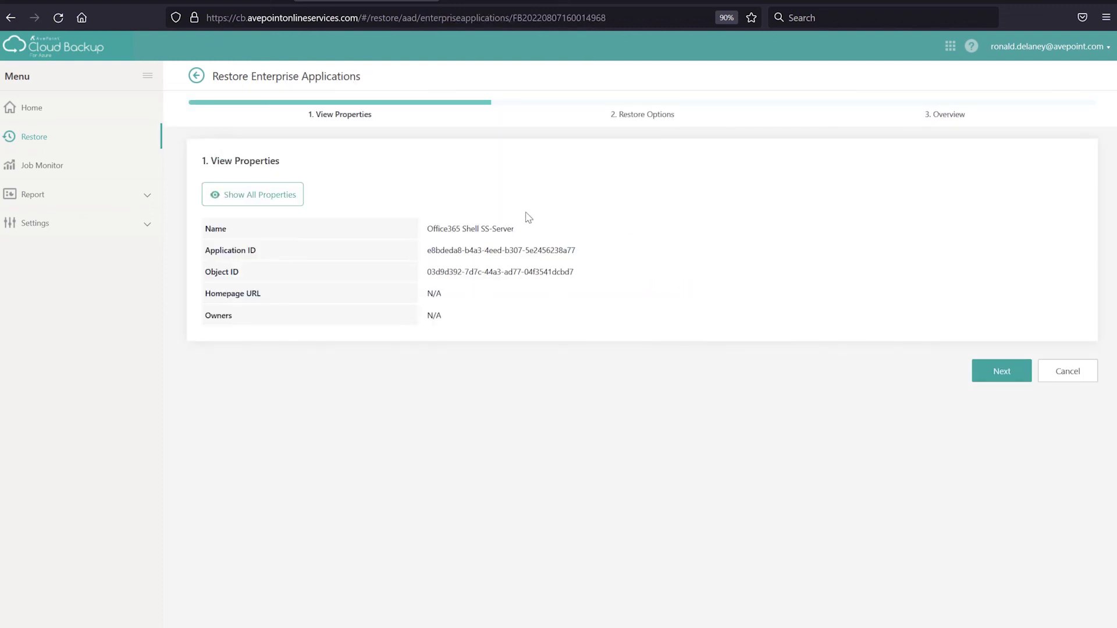
click(272, 193)
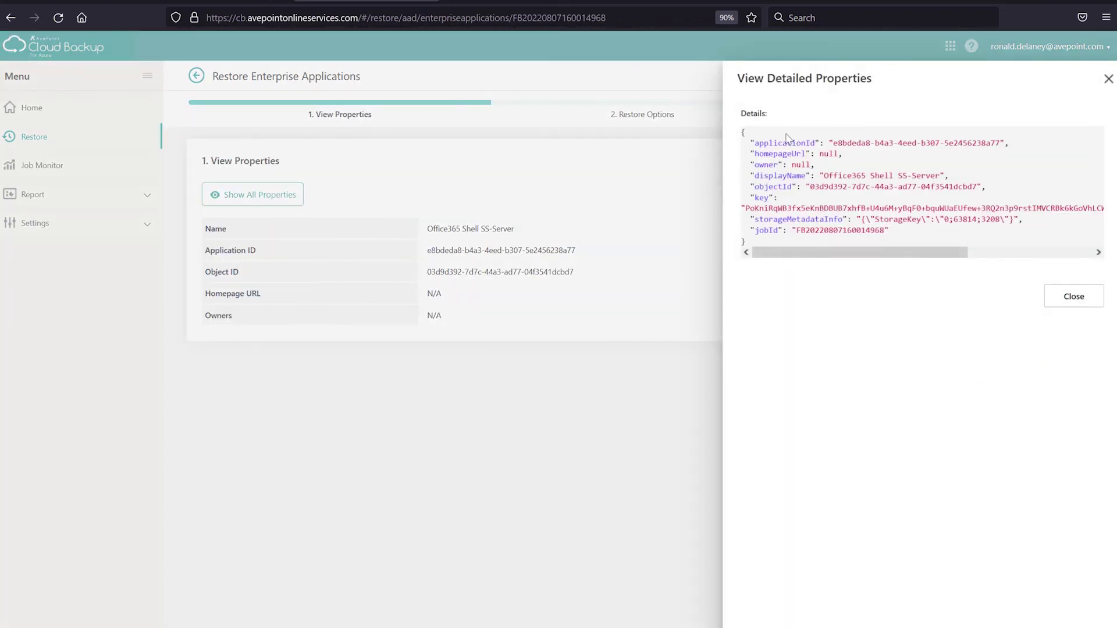
click(1073, 298)
click(982, 371)
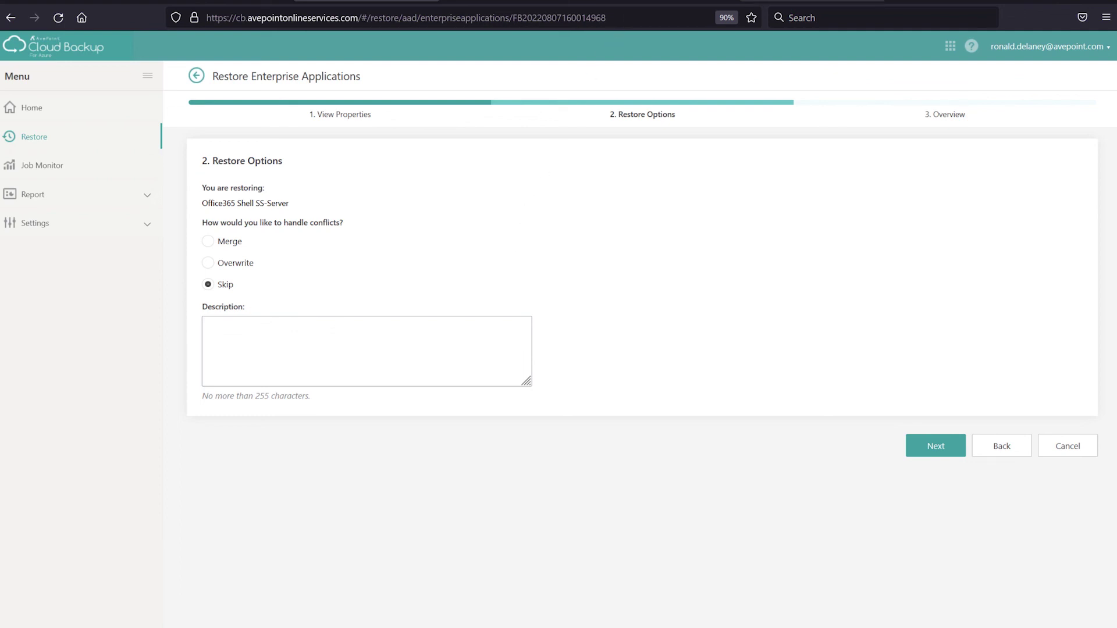
click(812, 3)
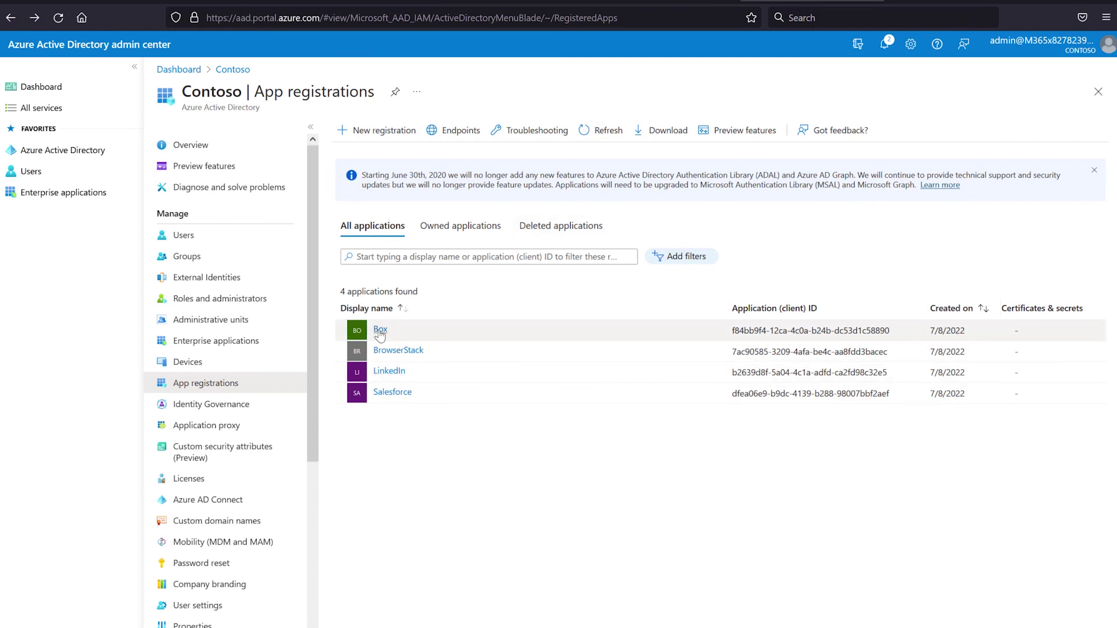
Open Salesforce's app registration overview in the Azure AD admin center
click(393, 394)
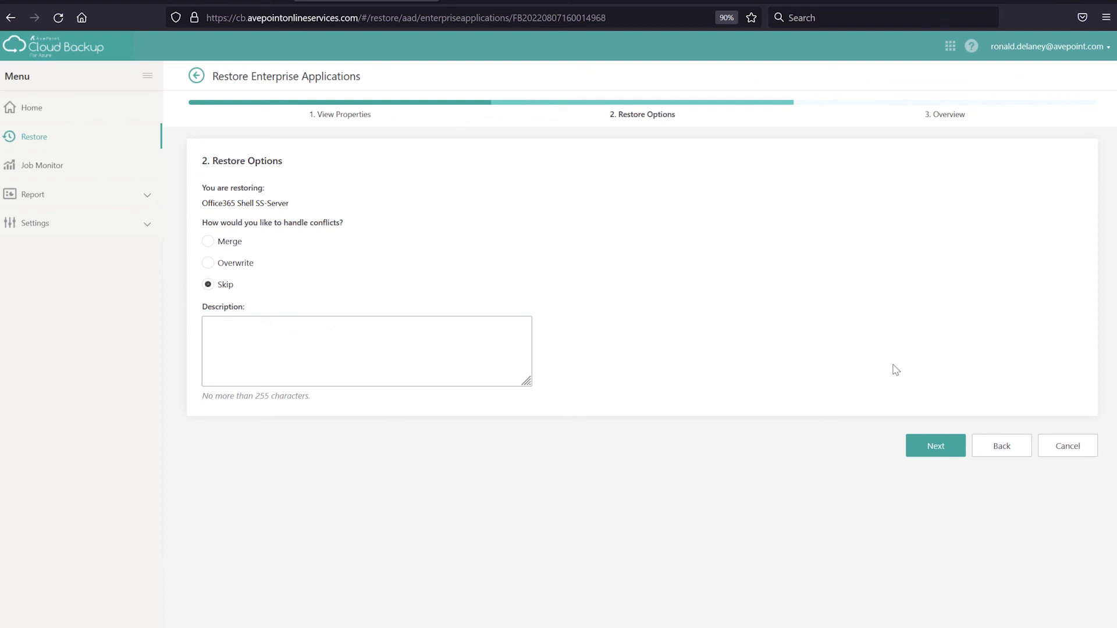
Cancel the Office365 Shell SS-Server restore and back out to the restore service choices
click(1057, 445)
click(599, 386)
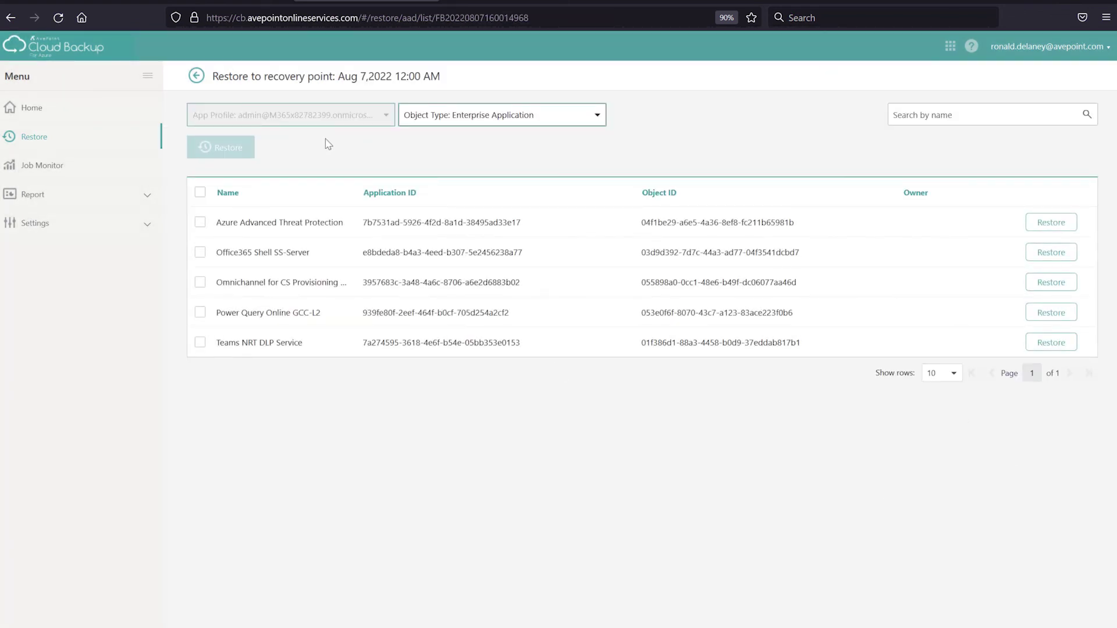
click(196, 76)
click(195, 75)
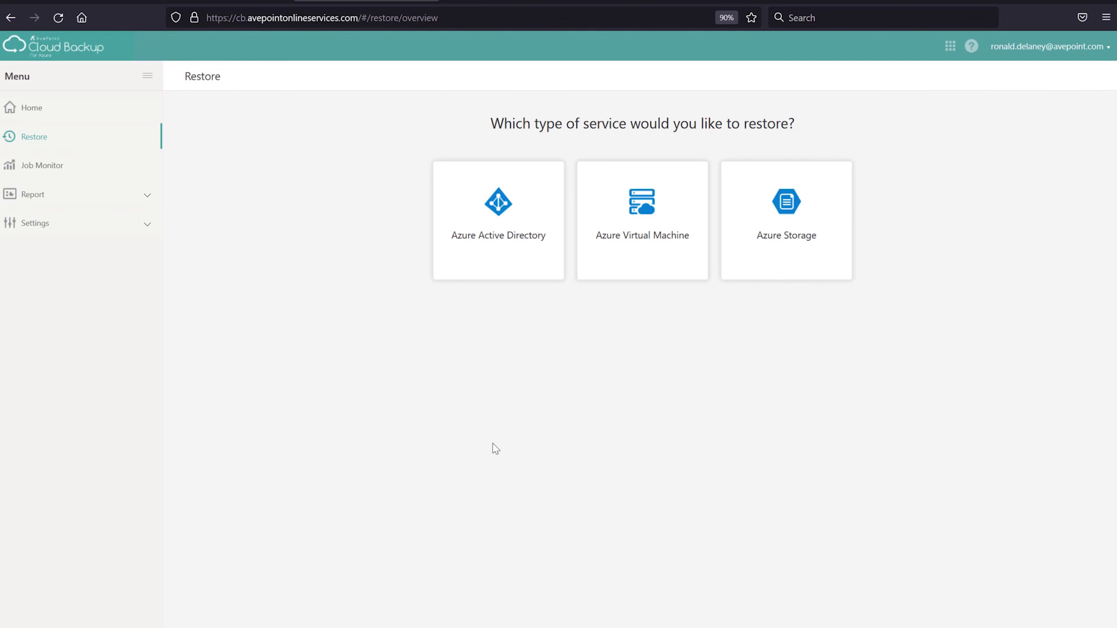